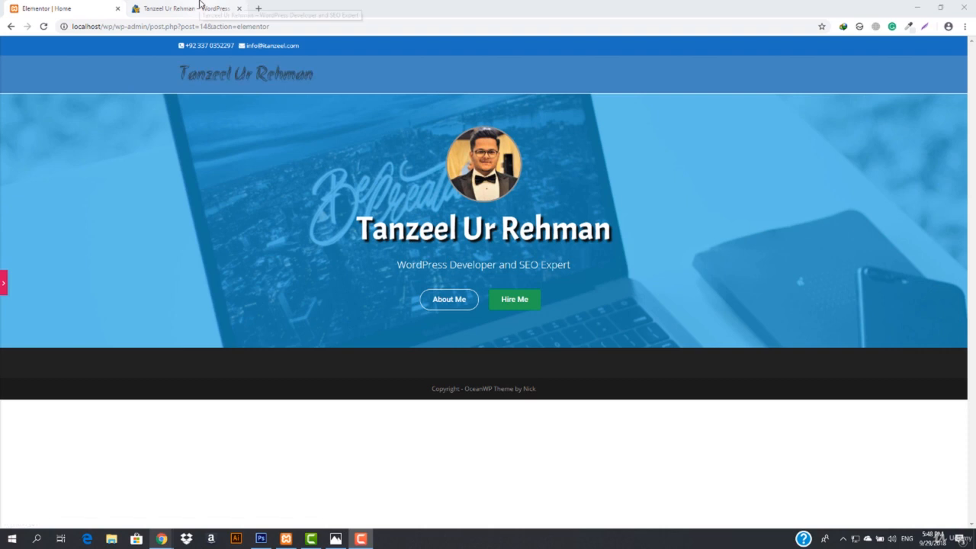
Compare the local Elementor home page with the finished live site and look through the Section 3 lecture list of the Udemy course.
click(199, 6)
mouse_move(162, 539)
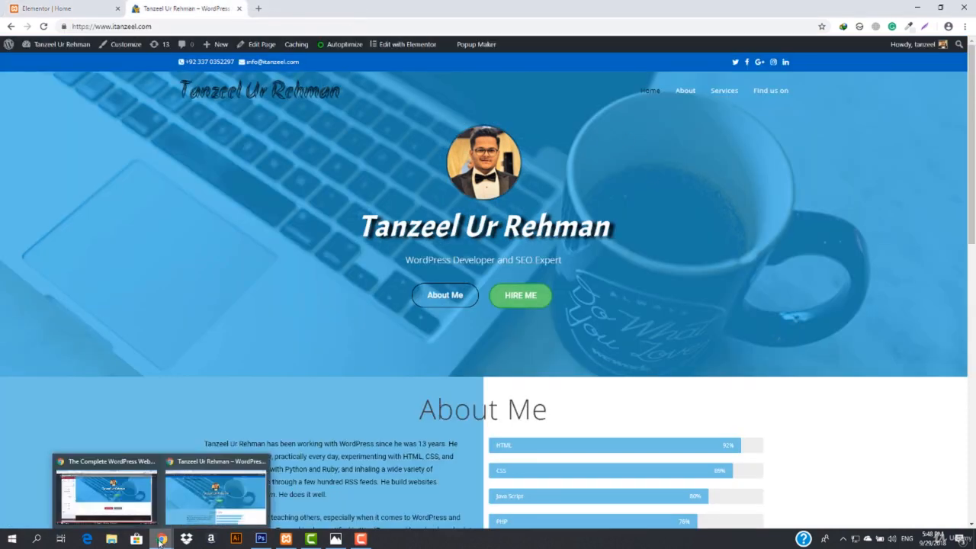
click(128, 507)
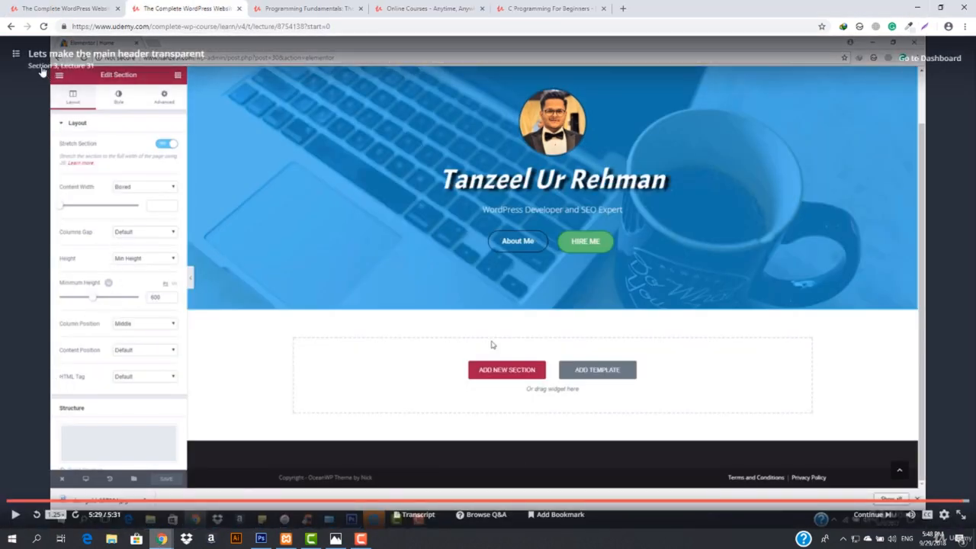
click(15, 54)
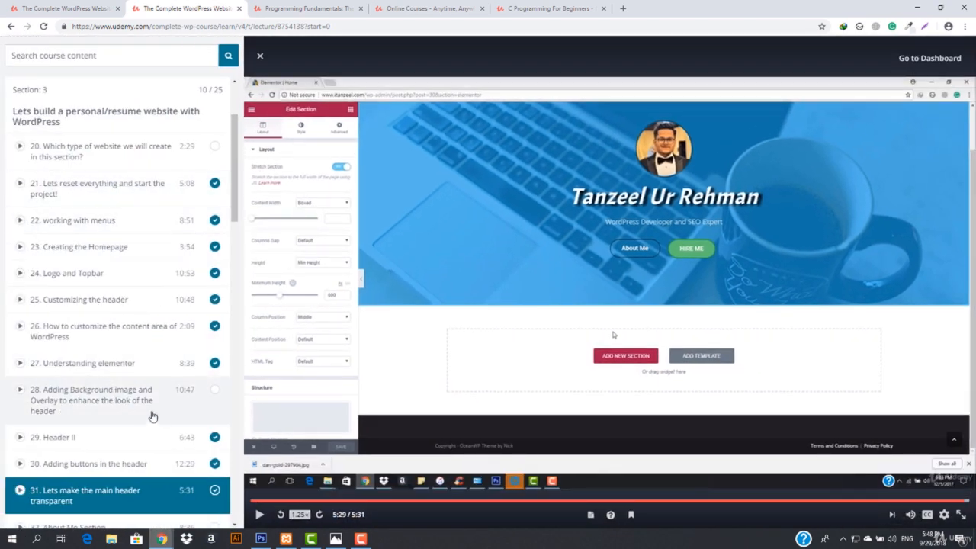
scroll(156, 418, down, 3)
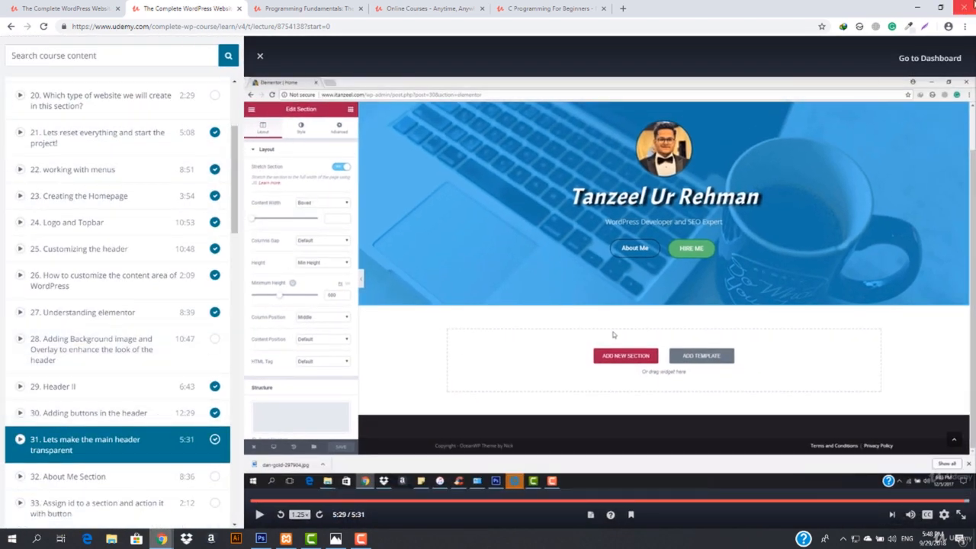
click(918, 8)
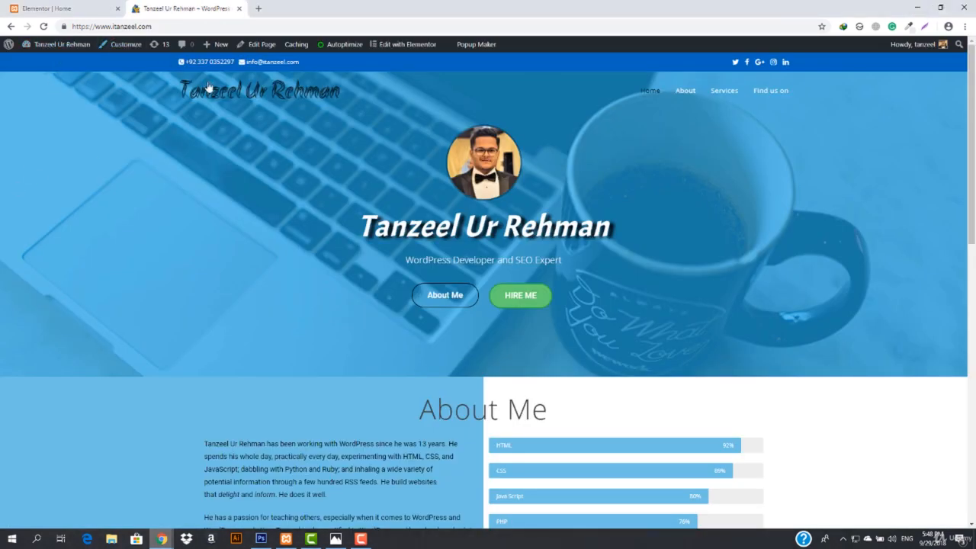
click(53, 8)
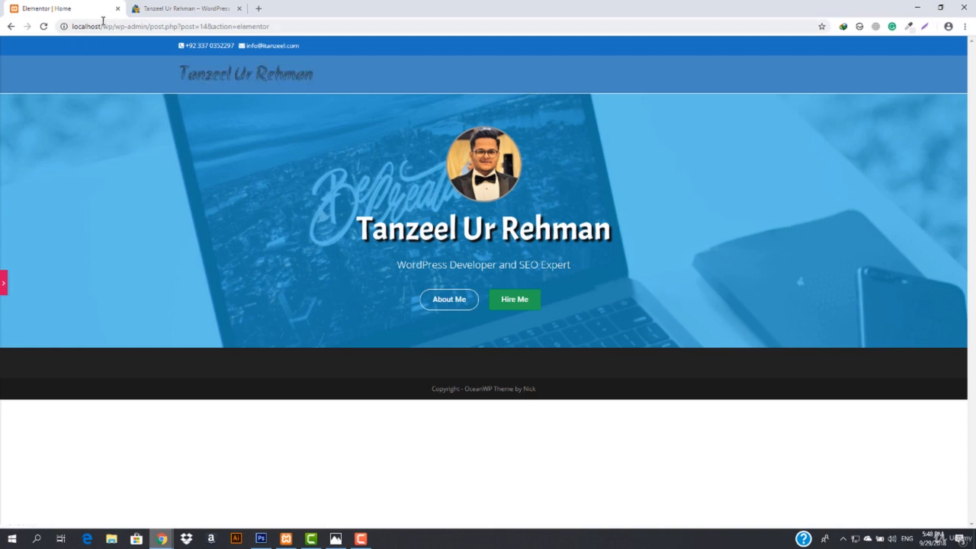
click(183, 9)
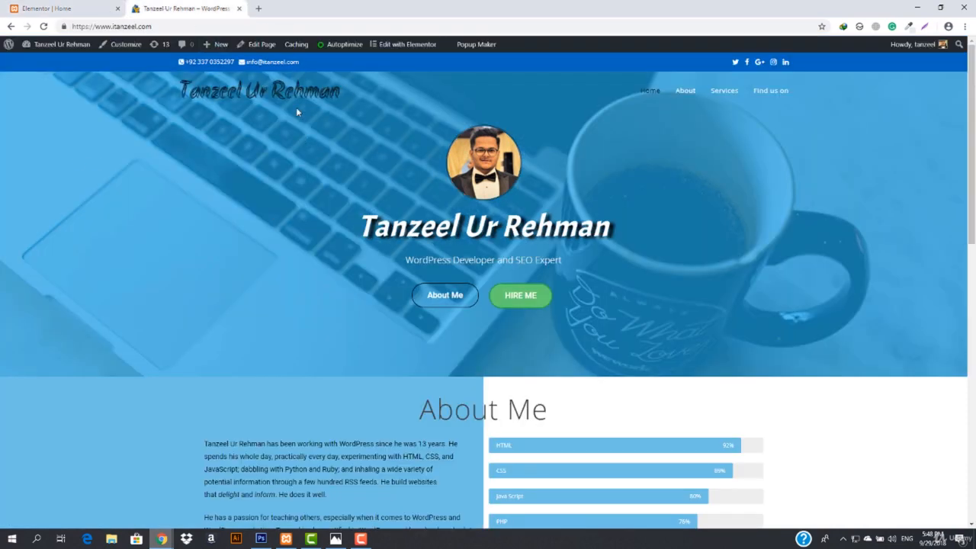
mouse_move(162, 539)
click(114, 492)
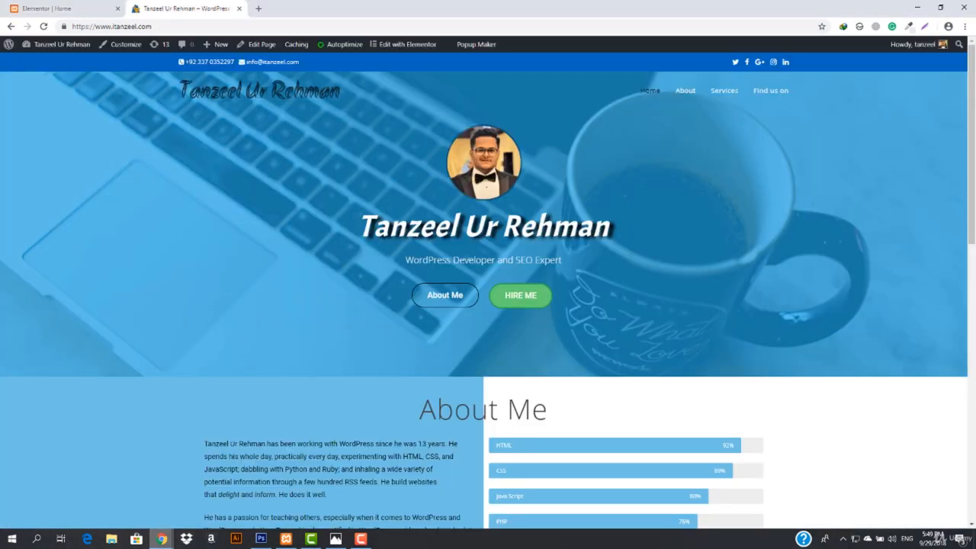
click(920, 8)
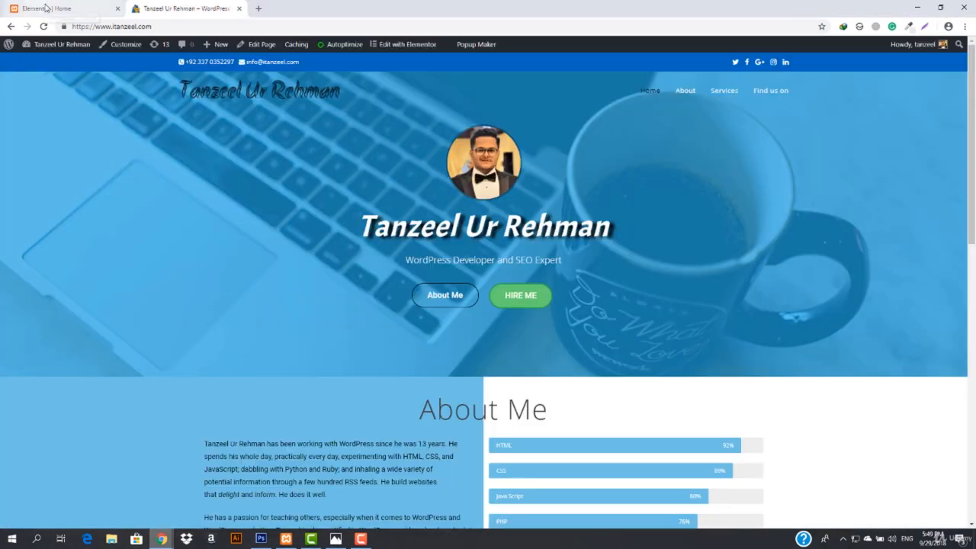
click(49, 8)
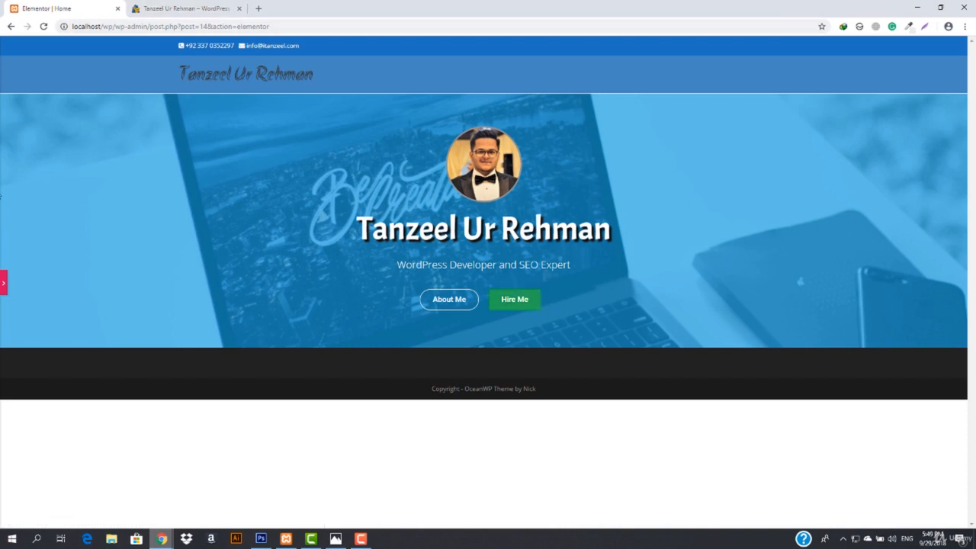
Exit the Elementor editor to the WordPress dashboard and view the local site's front end, comparing its header with the finished live site.
click(3, 285)
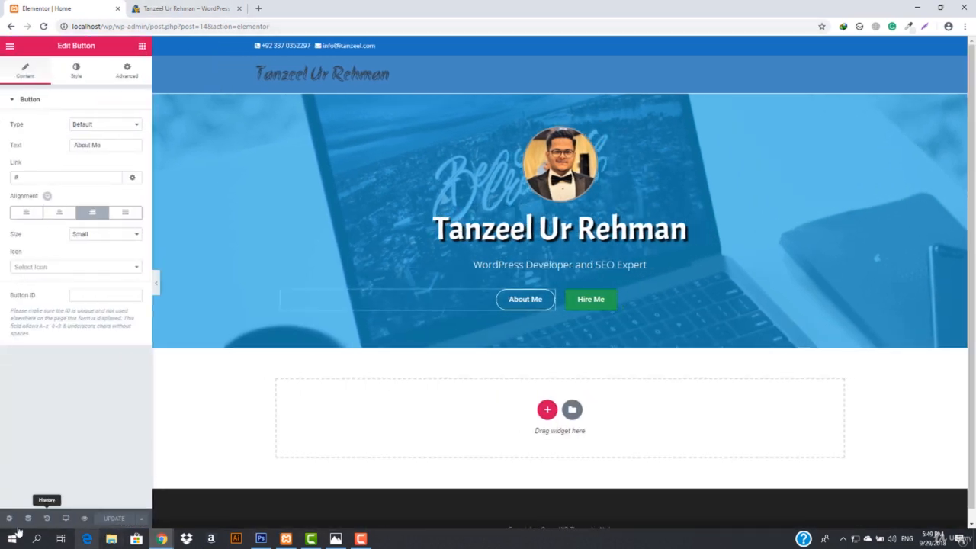
click(10, 46)
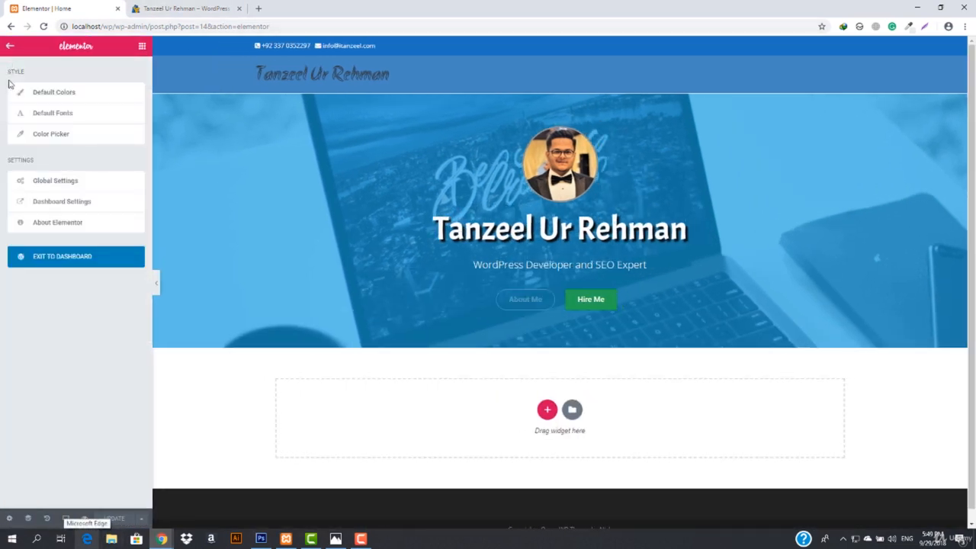
click(69, 263)
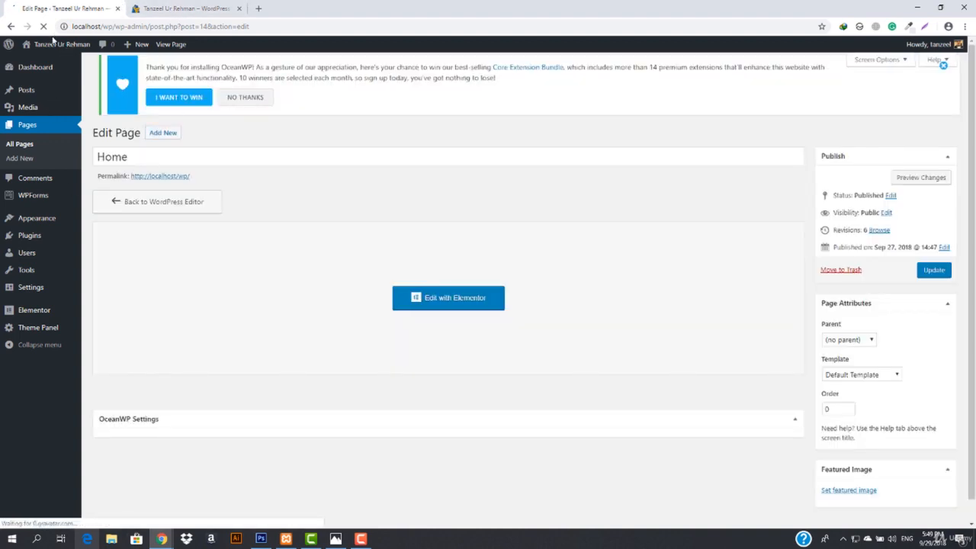
mouse_move(50, 46)
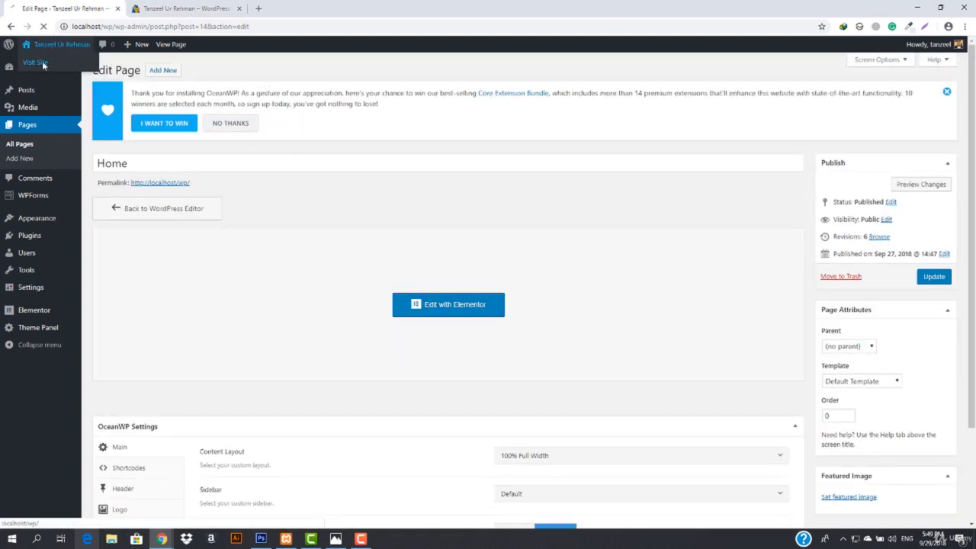
click(43, 63)
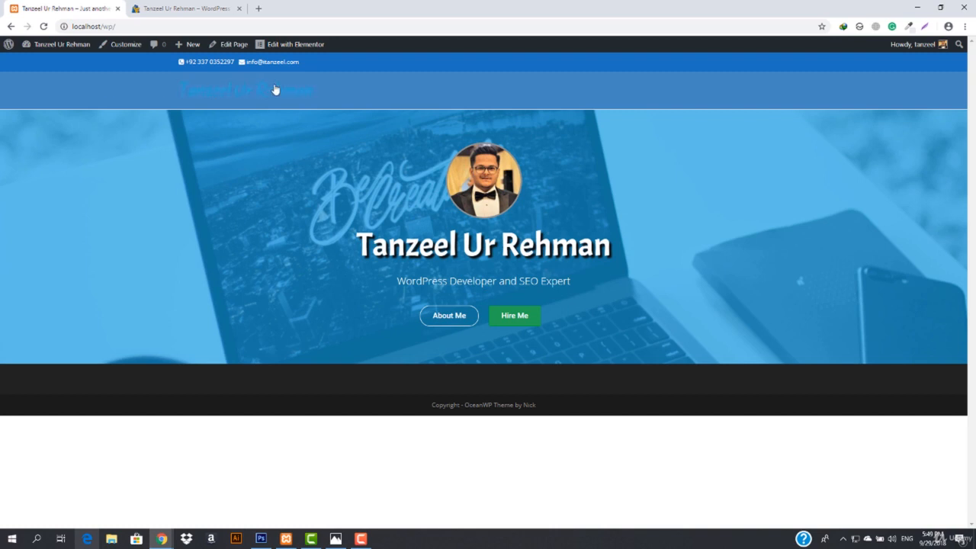
click(175, 8)
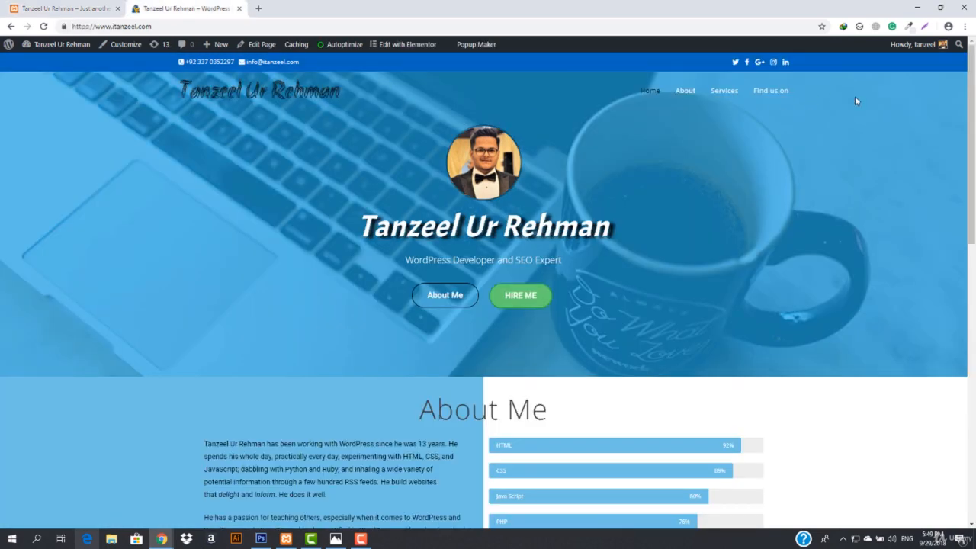
click(20, 6)
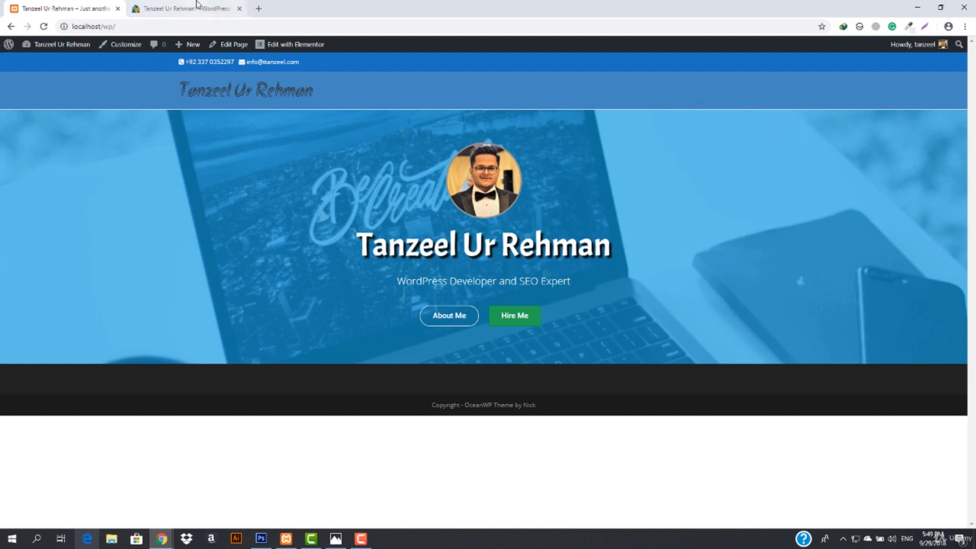
Create a new WordPress navigation menu named menu1 and add the Home page to it.
mouse_move(66, 51)
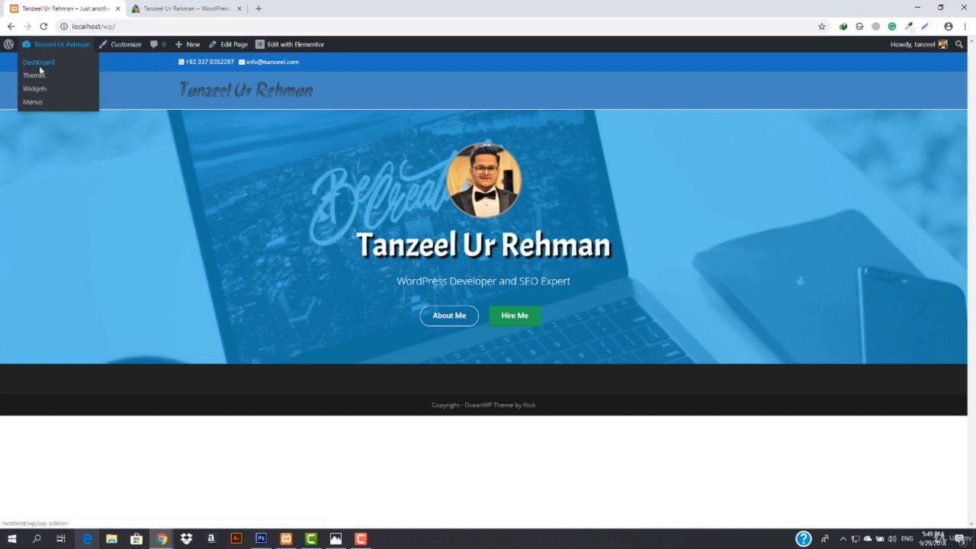
click(31, 104)
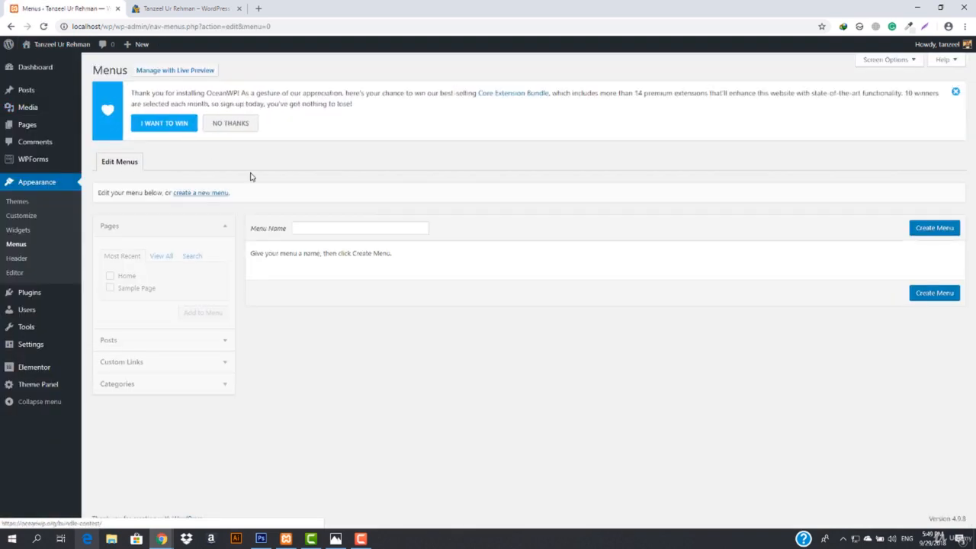
click(373, 231)
text(menu1)
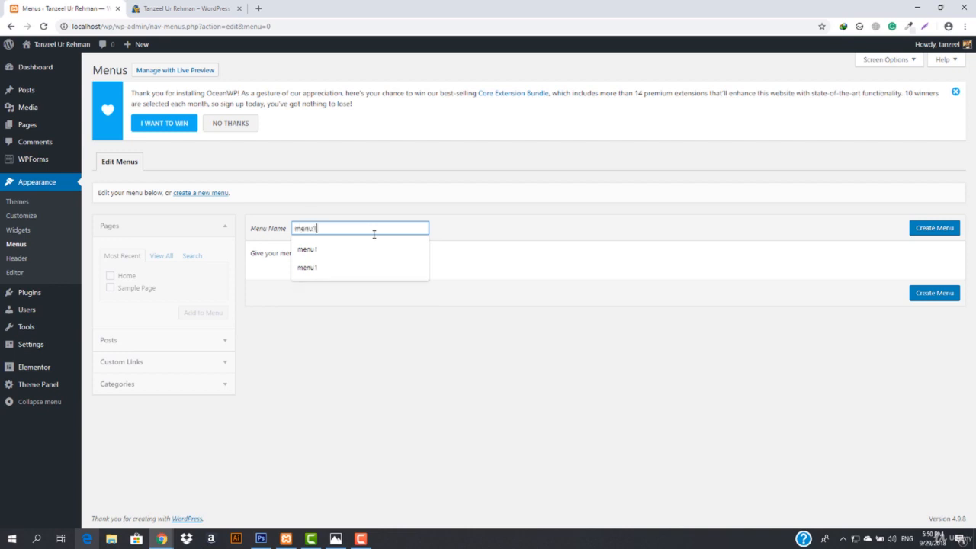
key(Return)
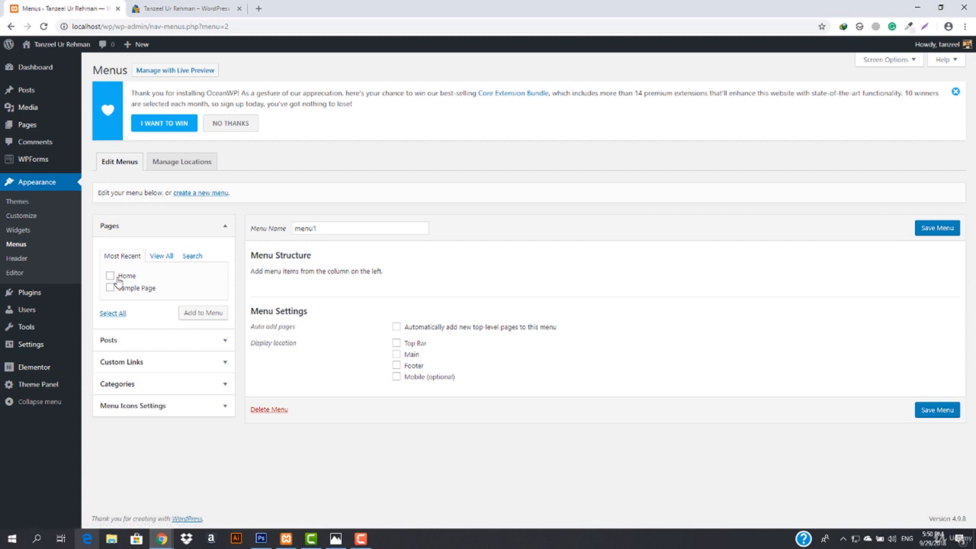
click(111, 277)
click(202, 319)
Add a custom link with the text About and the URL # to the menu.
click(167, 361)
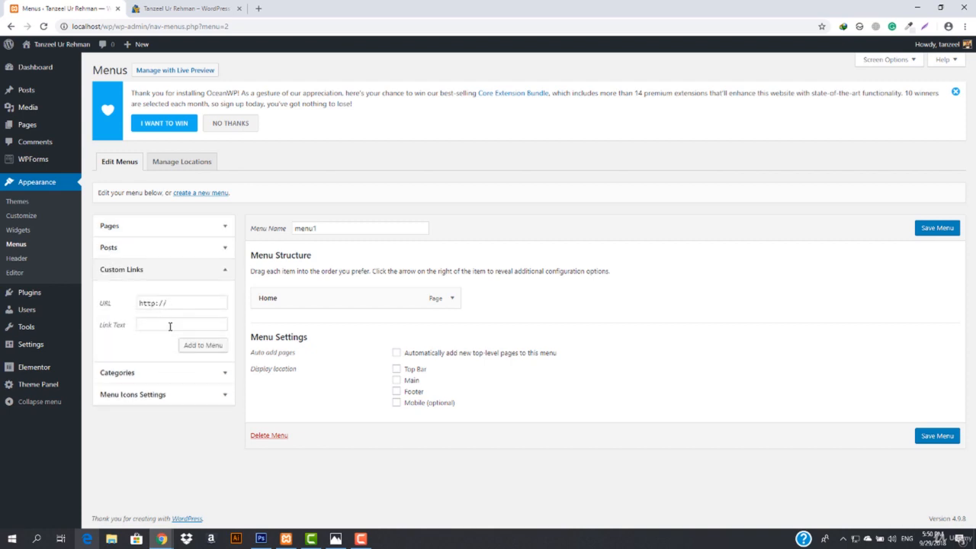
click(170, 327)
click(185, 303)
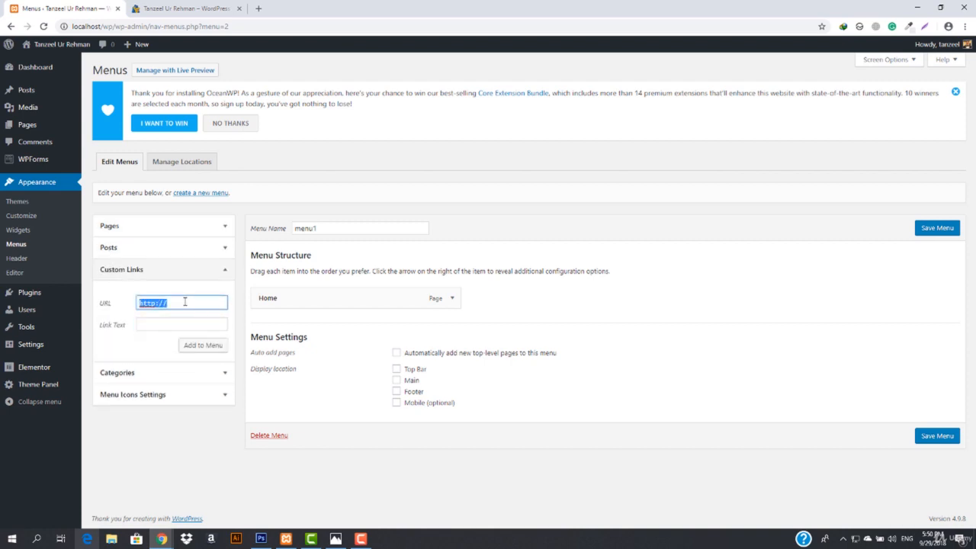
text(#)
click(166, 324)
text(Abo)
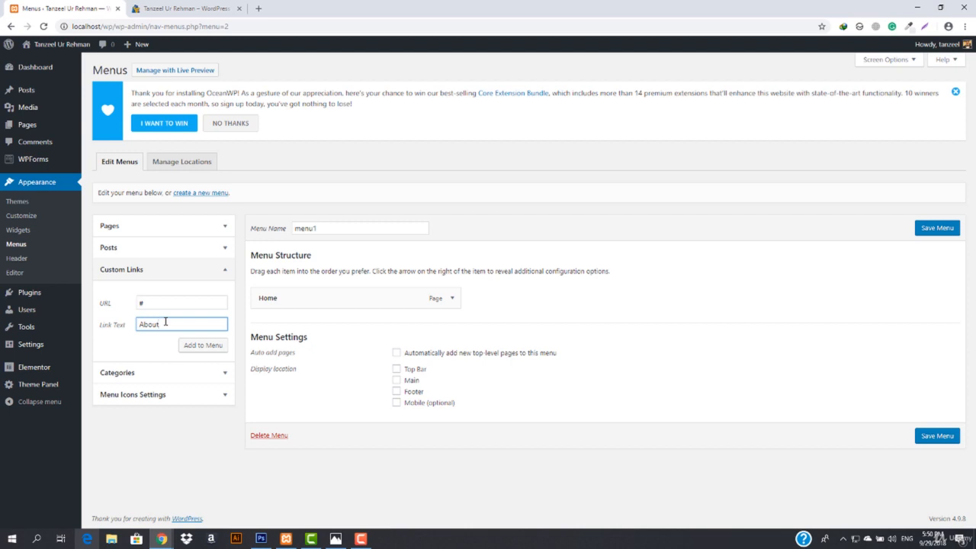
text(ut)
click(196, 345)
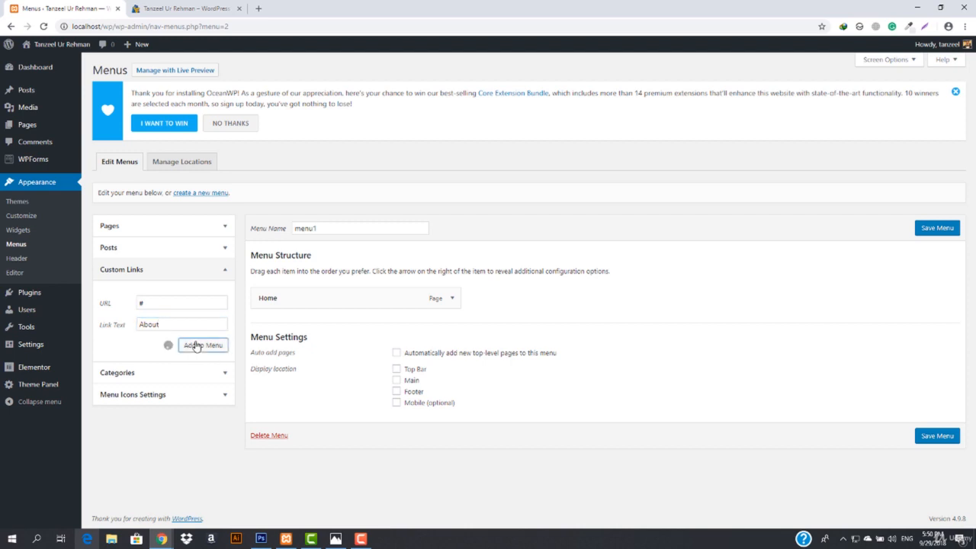
Add a custom link with the text Contact and the URL # to the menu.
click(163, 305)
text(#)
click(171, 323)
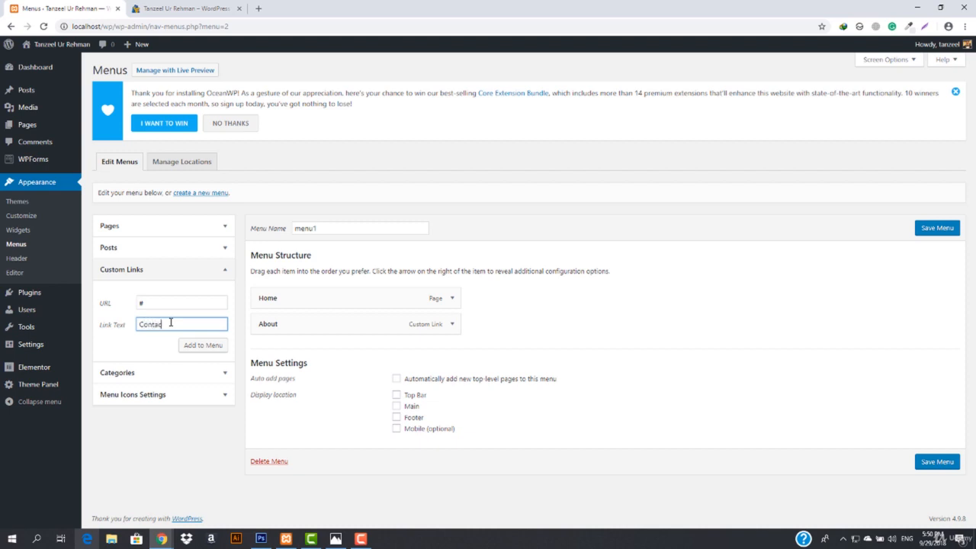
click(202, 345)
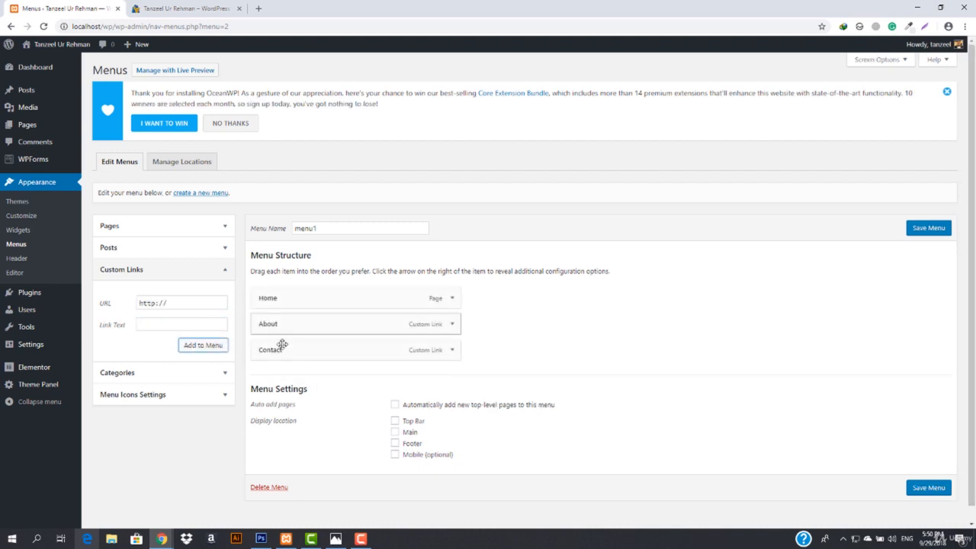
Assign menu1 to the Main display location, save the menu, and check it in the header on the local site's front end.
click(395, 433)
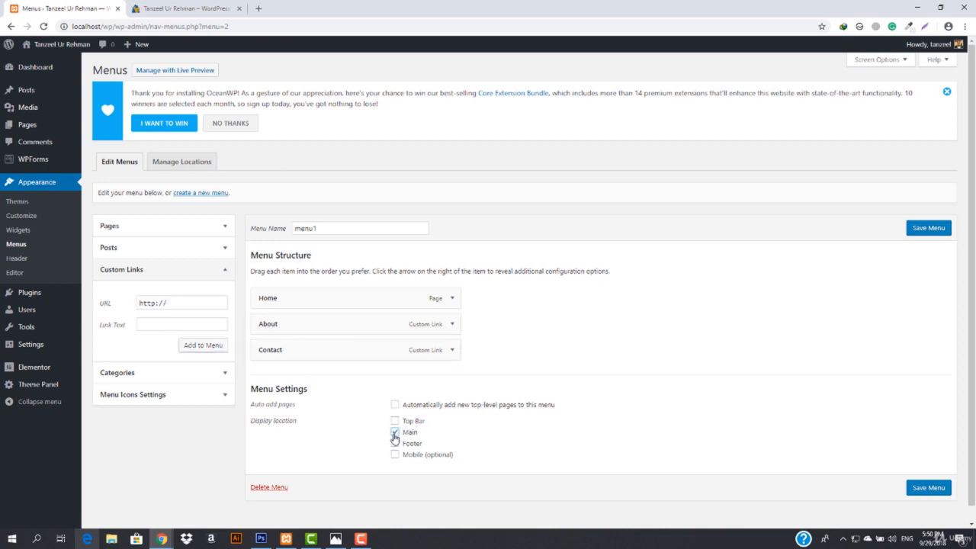
click(920, 492)
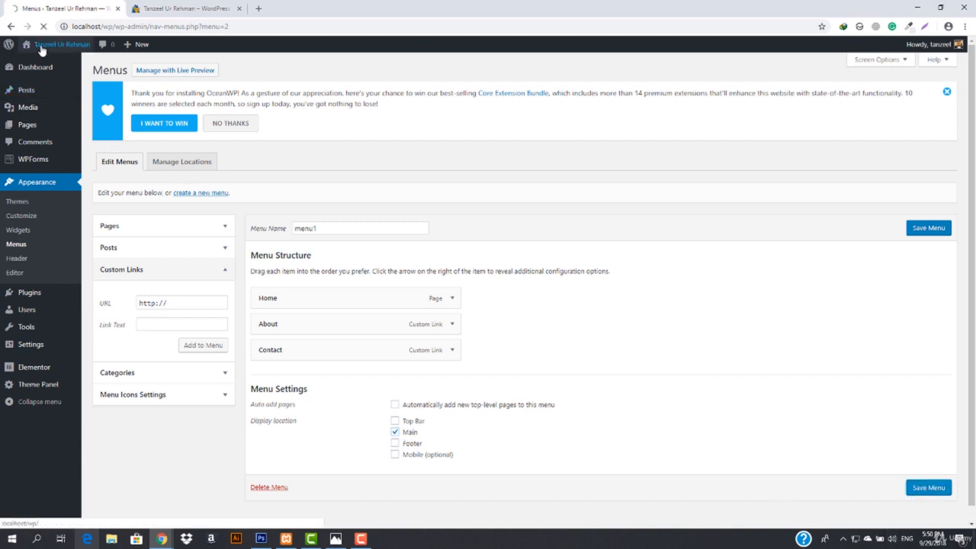
mouse_move(41, 55)
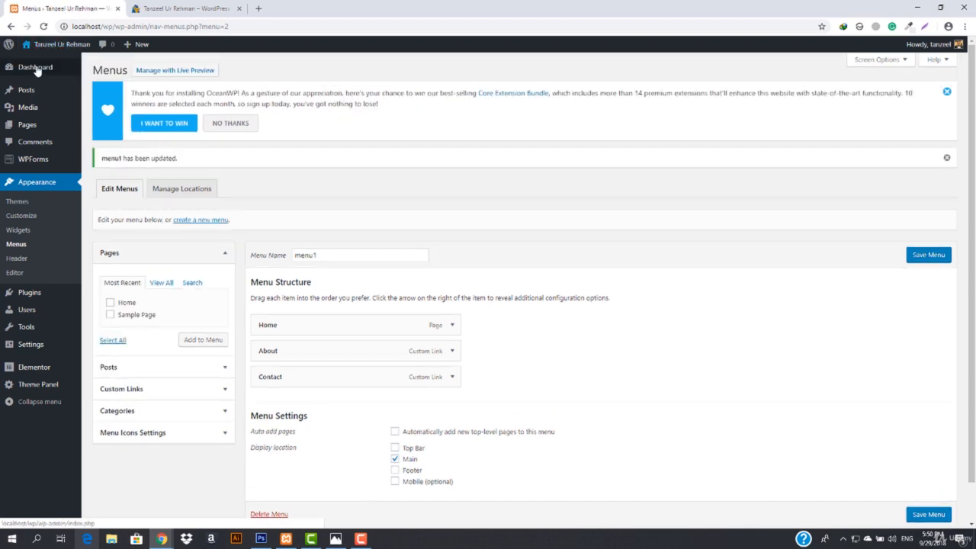
click(41, 64)
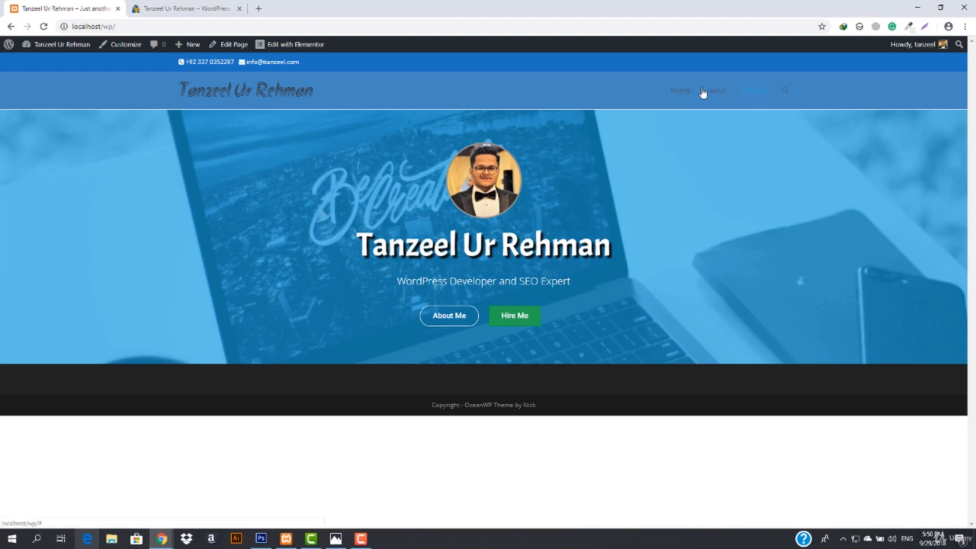
click(675, 92)
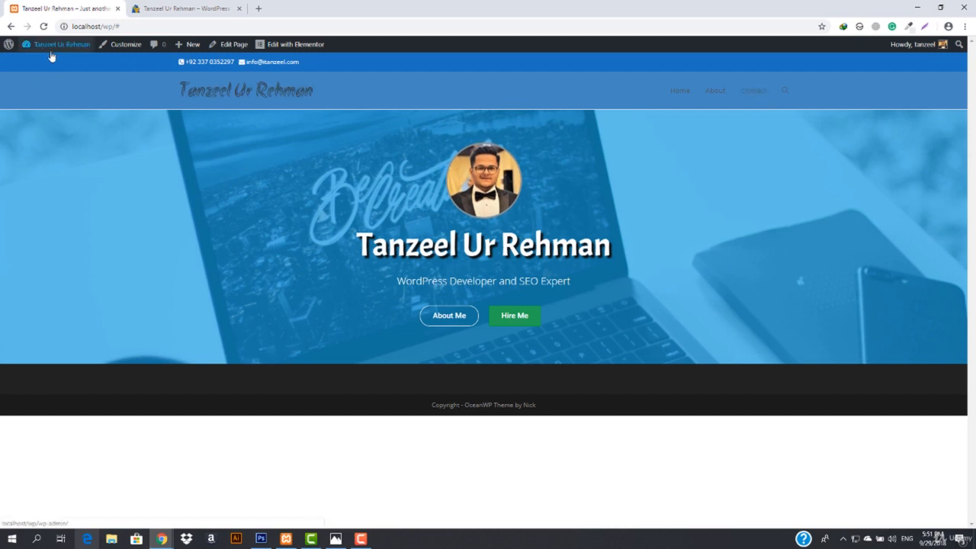
Open the general header settings in the theme customizer for the local site.
mouse_move(55, 55)
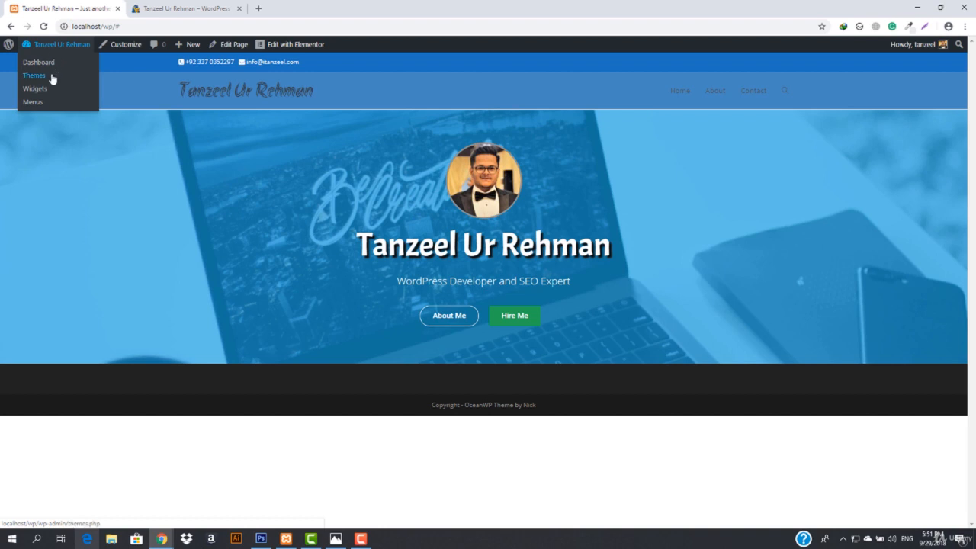
click(127, 45)
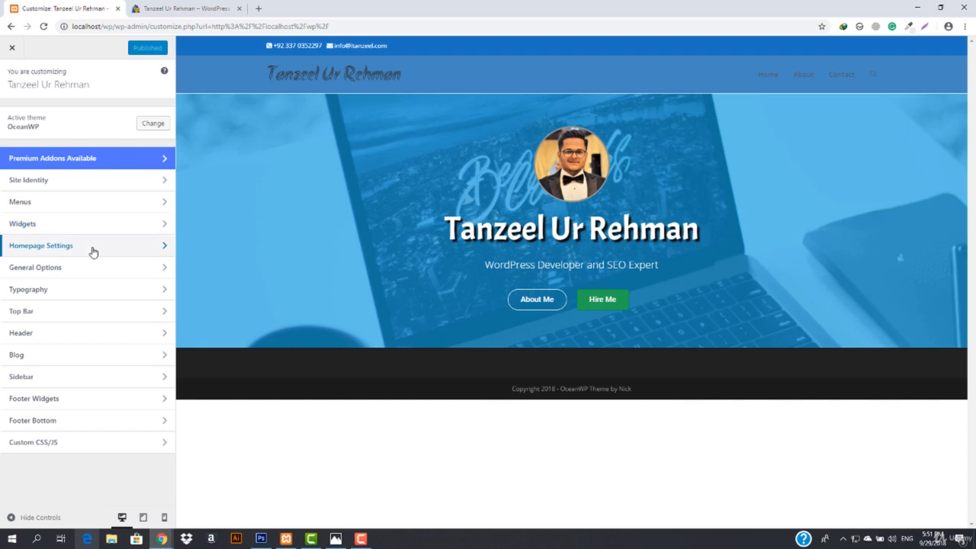
click(56, 339)
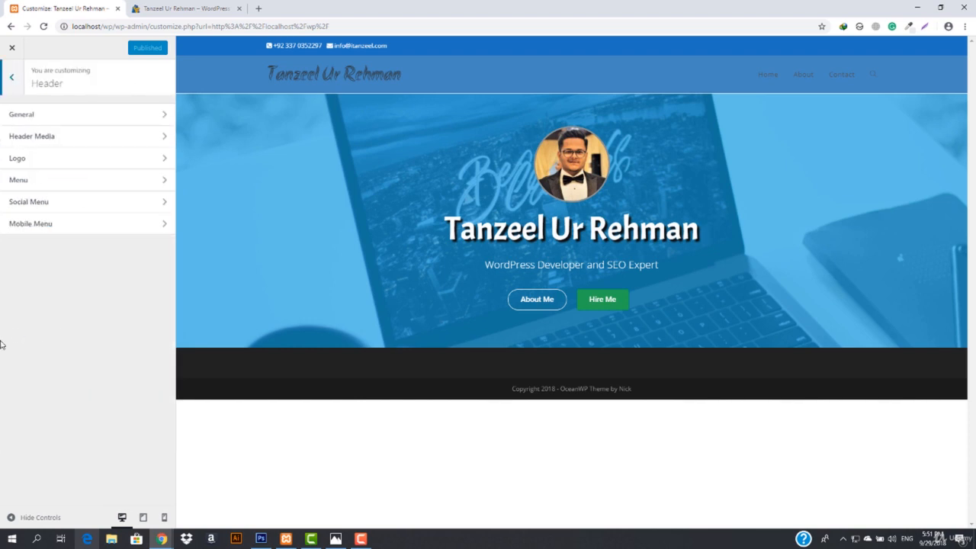
click(60, 120)
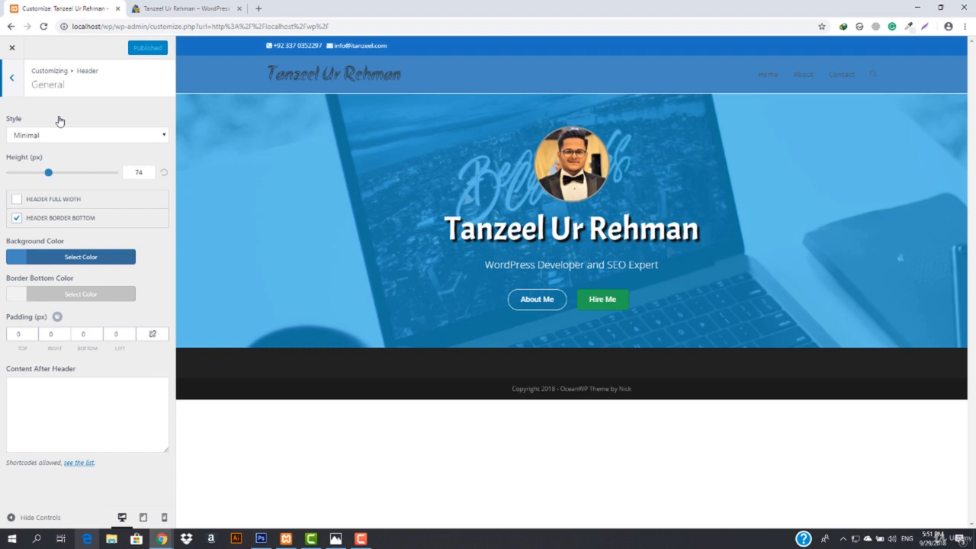
Try the Top Menu header style and switch the style back to Minimal.
click(91, 138)
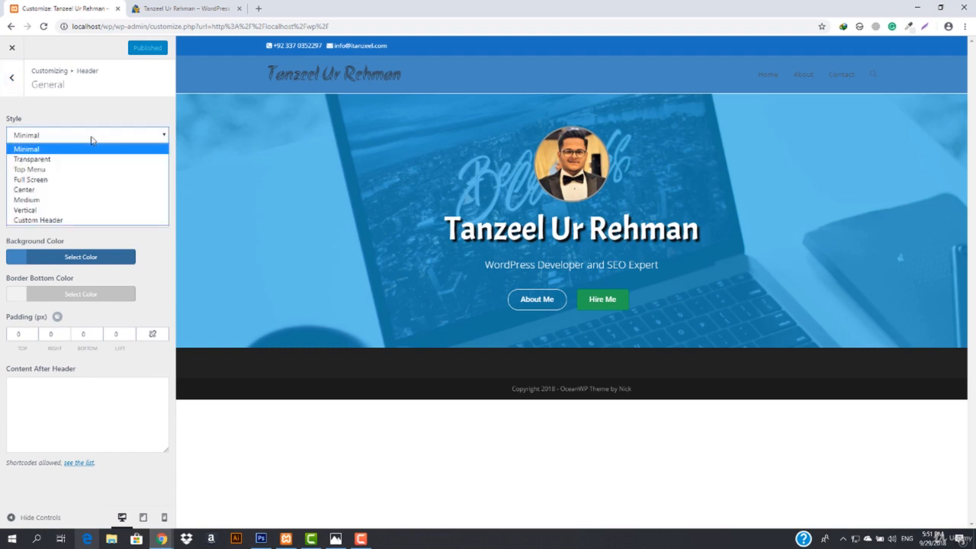
click(66, 169)
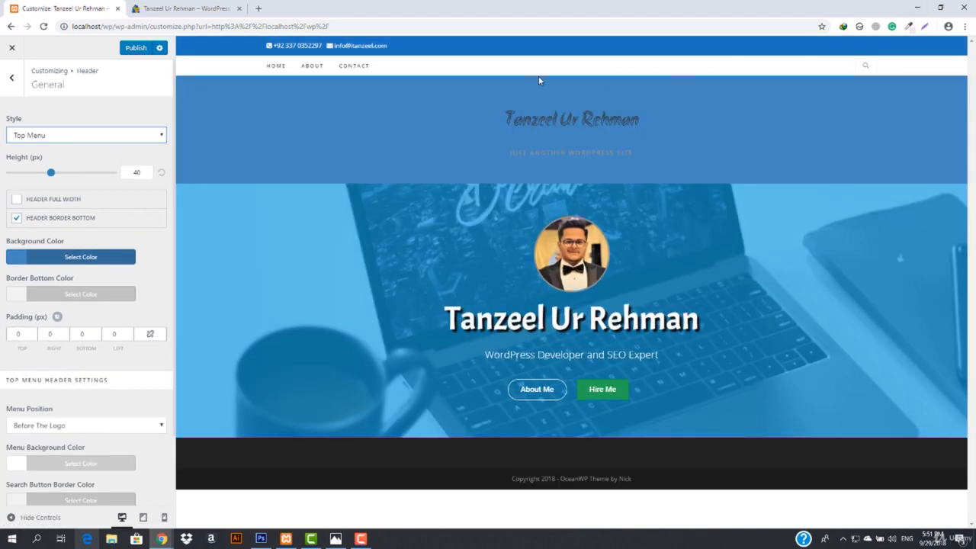
click(131, 134)
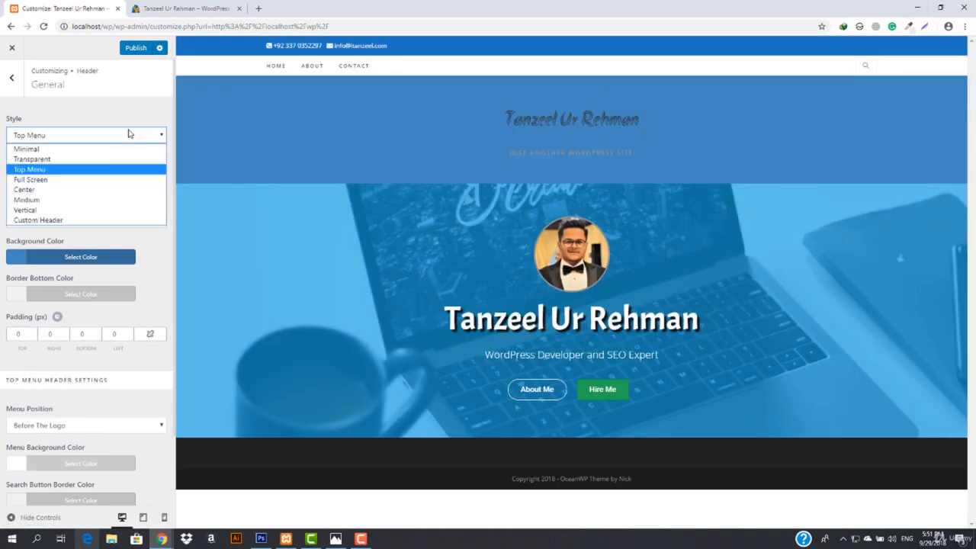
click(92, 150)
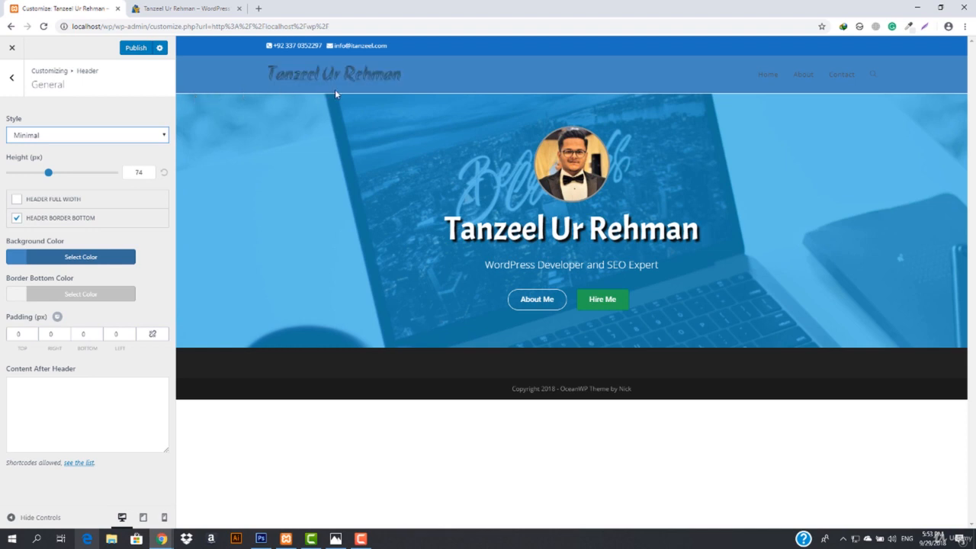
Turn off the header's bottom border and set the header background color to white (#ffffff).
click(16, 218)
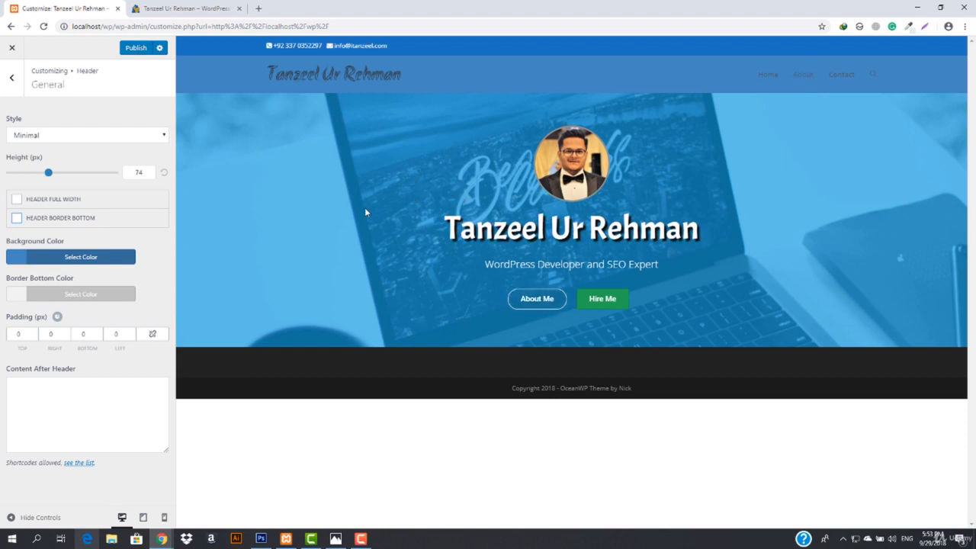
click(72, 261)
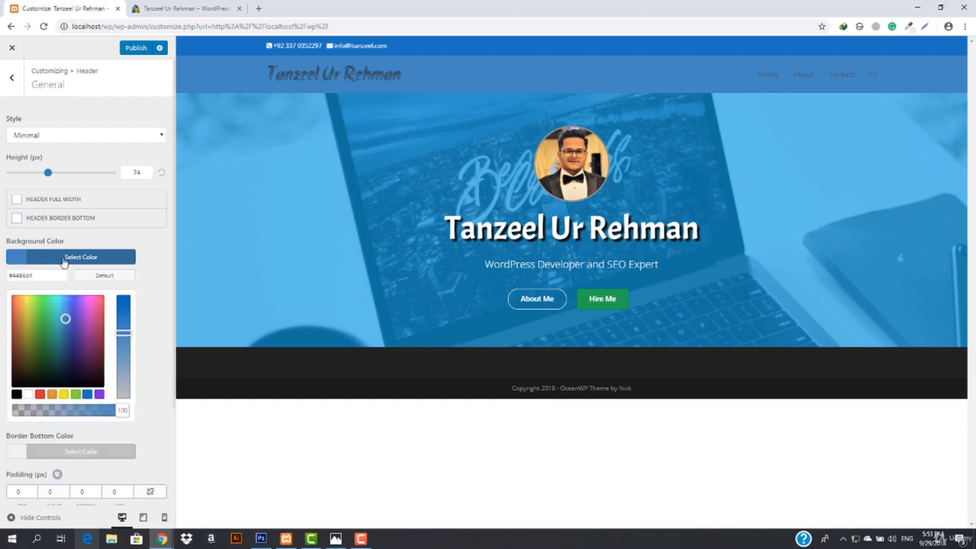
mouse_move(27, 336)
mouse_down()
mouse_move(22, 353)
mouse_move(72, 338)
mouse_move(34, 362)
mouse_move(43, 359)
mouse_move(11, 396)
mouse_move(28, 402)
mouse_up()
click(28, 397)
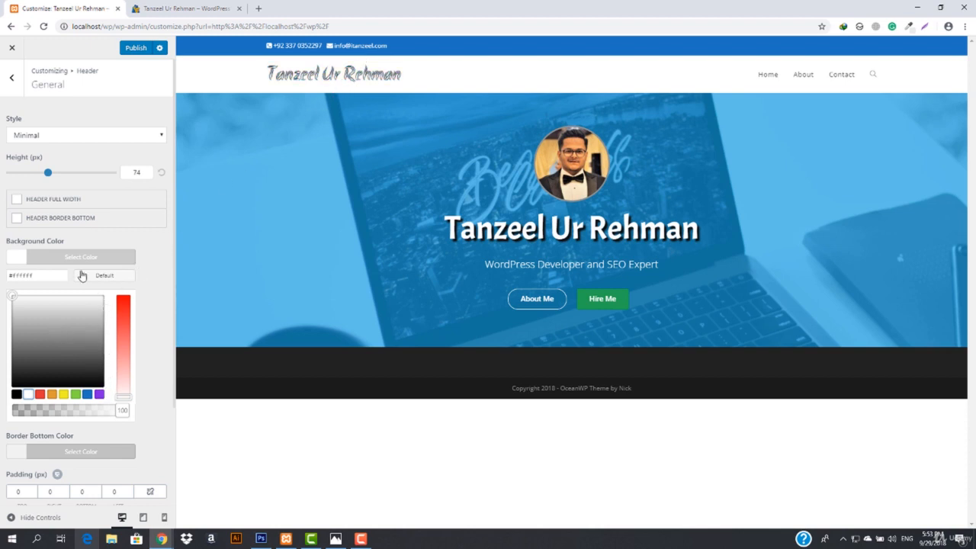
click(35, 264)
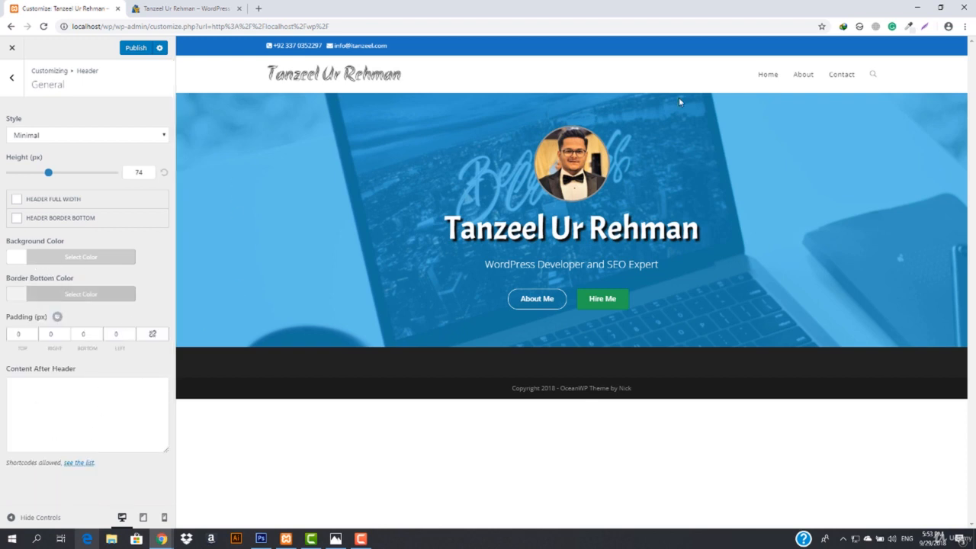
Change the header style to Transparent and look over its additional settings.
click(111, 137)
click(76, 159)
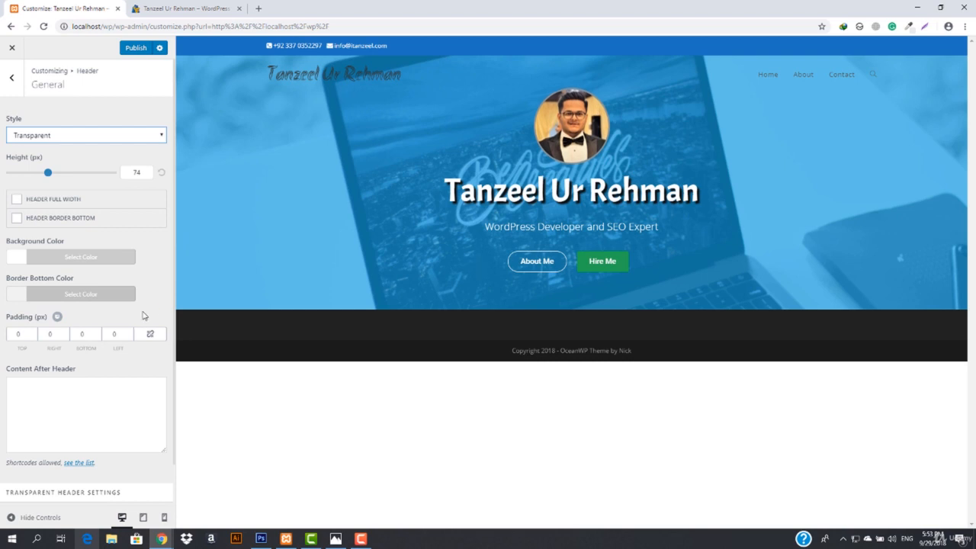
scroll(144, 316, down, 1)
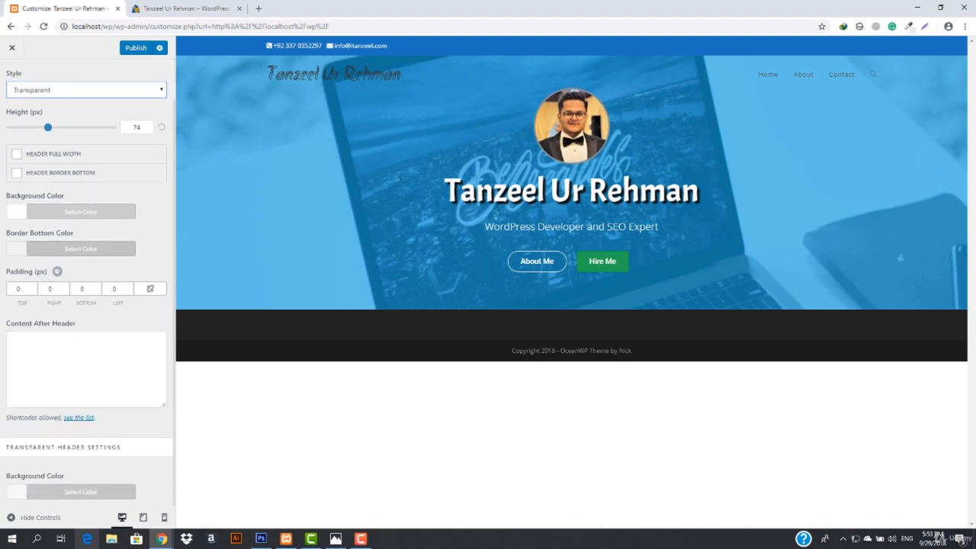
scroll(29, 132, up, 1)
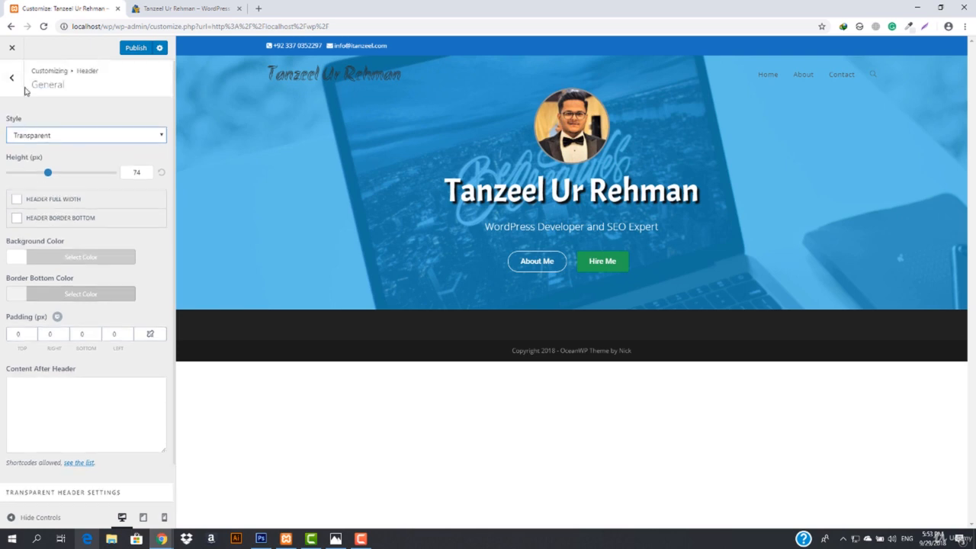
Set the header logo's hover color to white (#ffffff) in the logo settings.
click(13, 80)
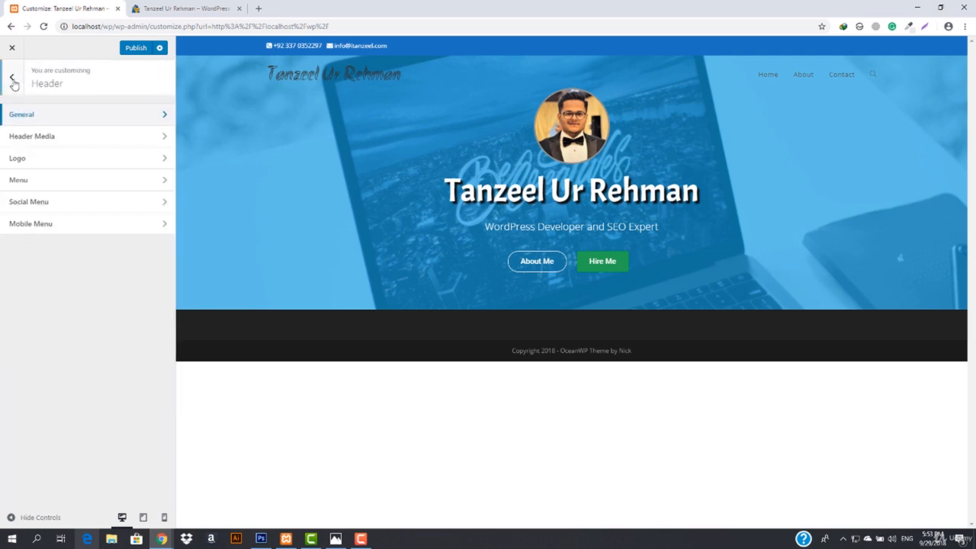
click(48, 160)
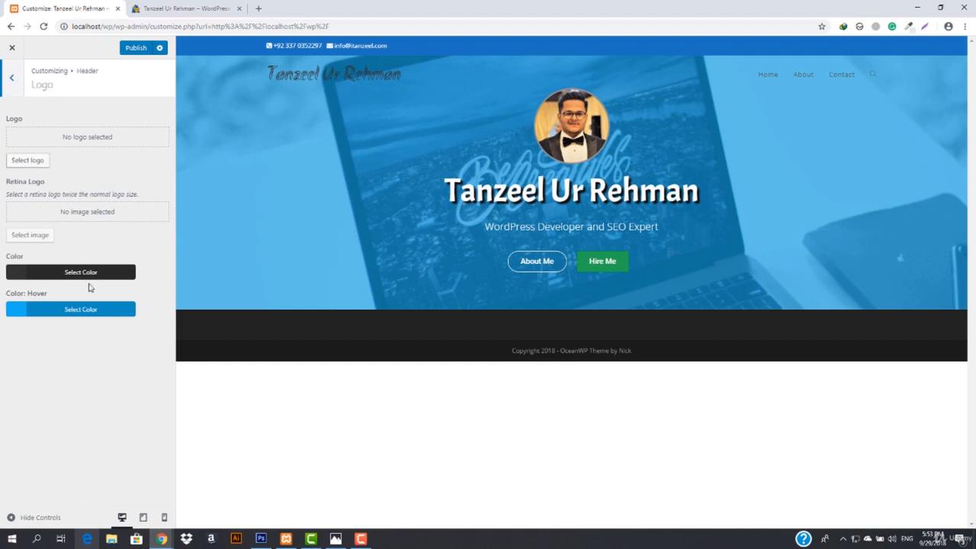
click(50, 319)
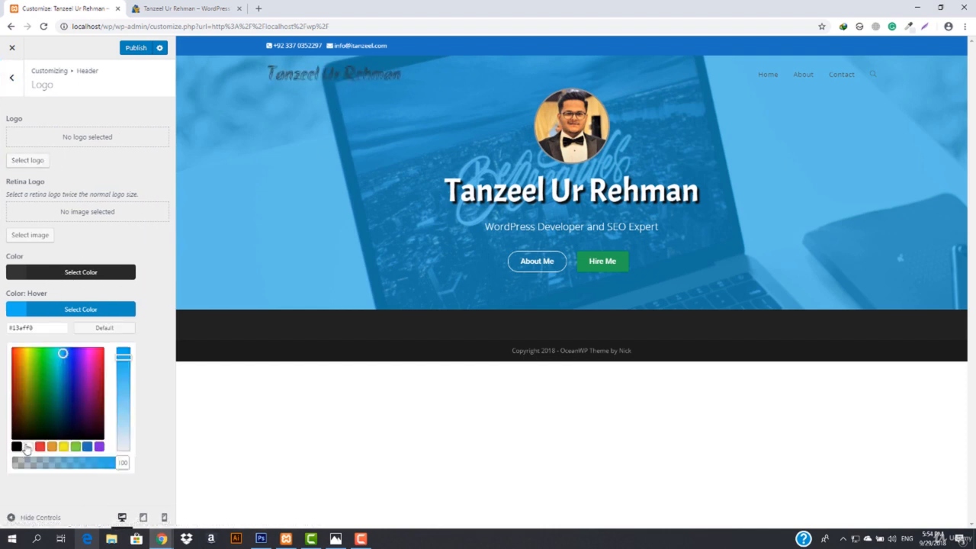
click(122, 327)
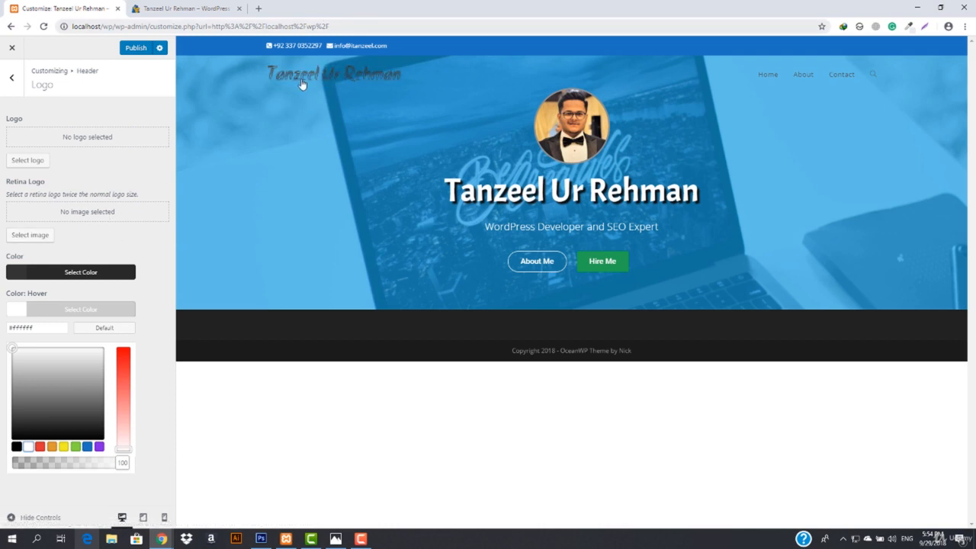
click(43, 308)
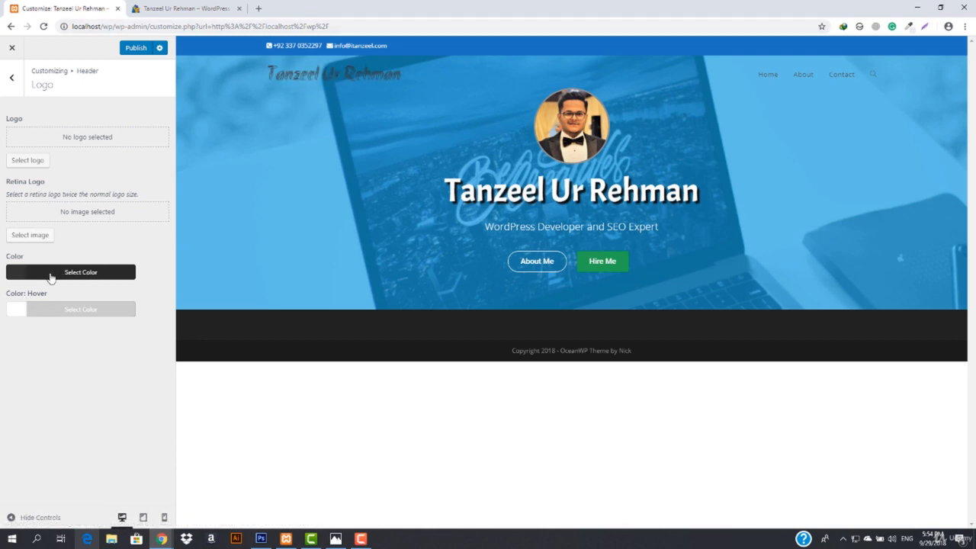
click(12, 77)
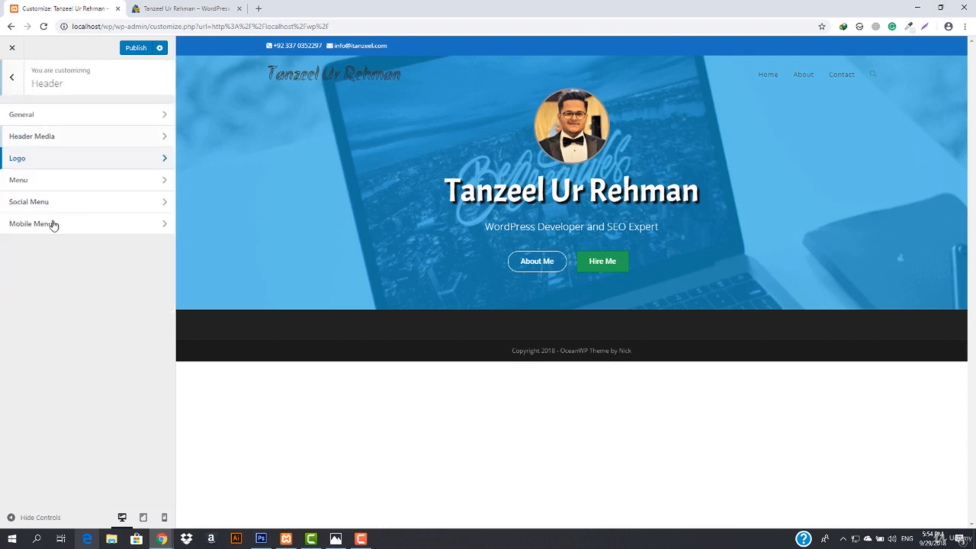
Try white as the header menu's link color and settle on black (#000000).
click(66, 184)
scroll(107, 287, down, 3)
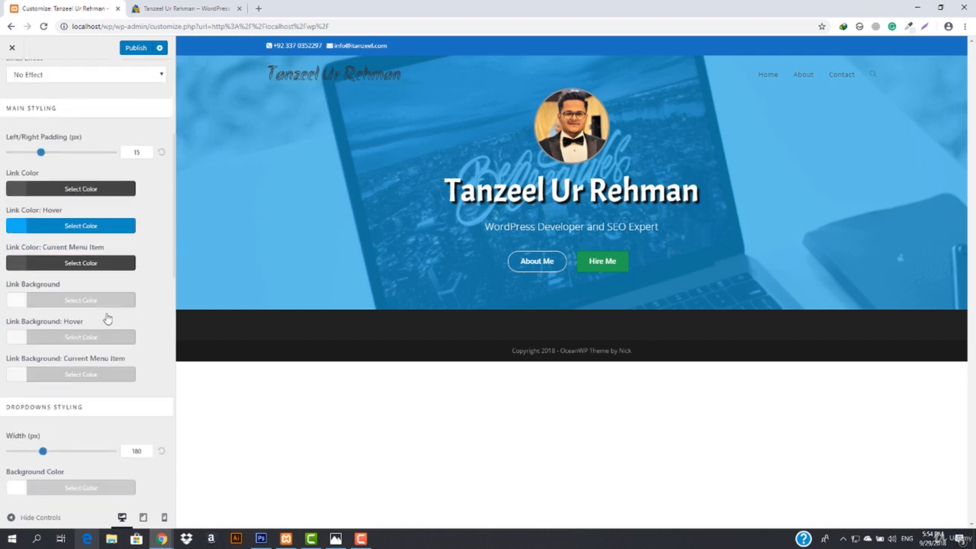
scroll(107, 317, up, 3)
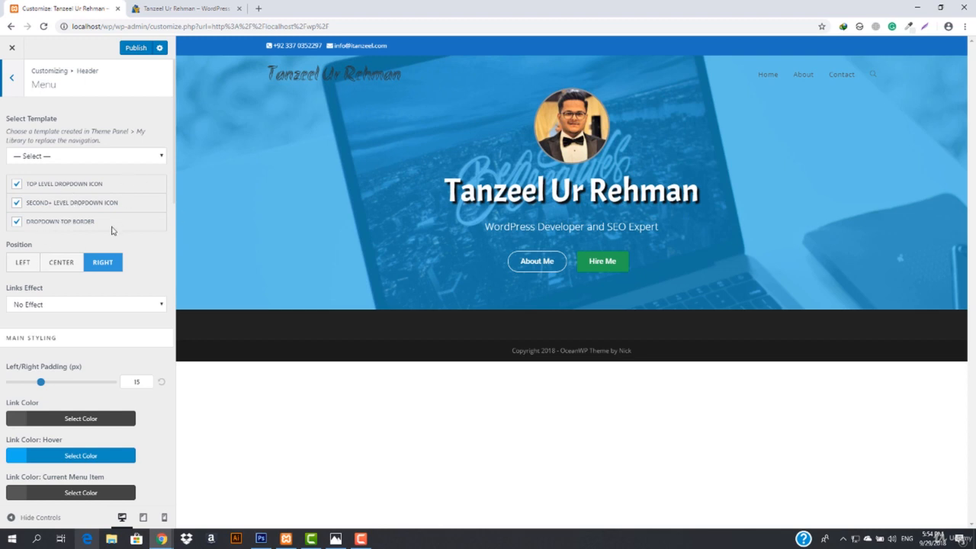
scroll(111, 230, down, 3)
scroll(100, 191, up, 3)
scroll(61, 374, down, 2)
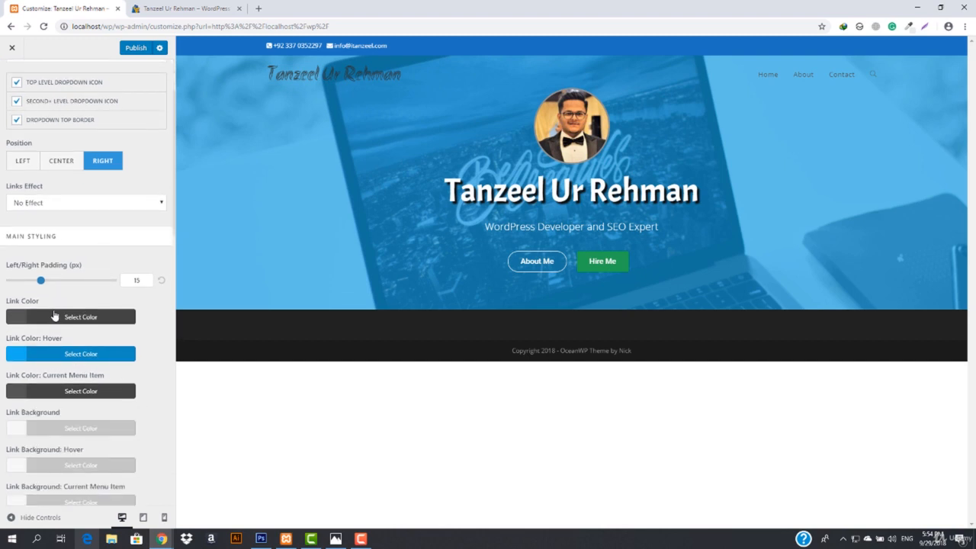
scroll(55, 317, down, 2)
click(55, 226)
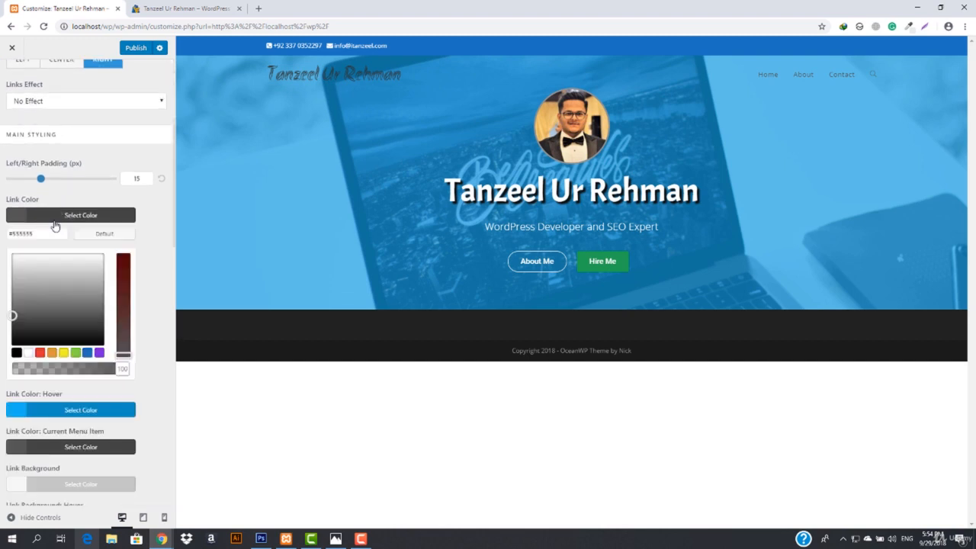
click(13, 255)
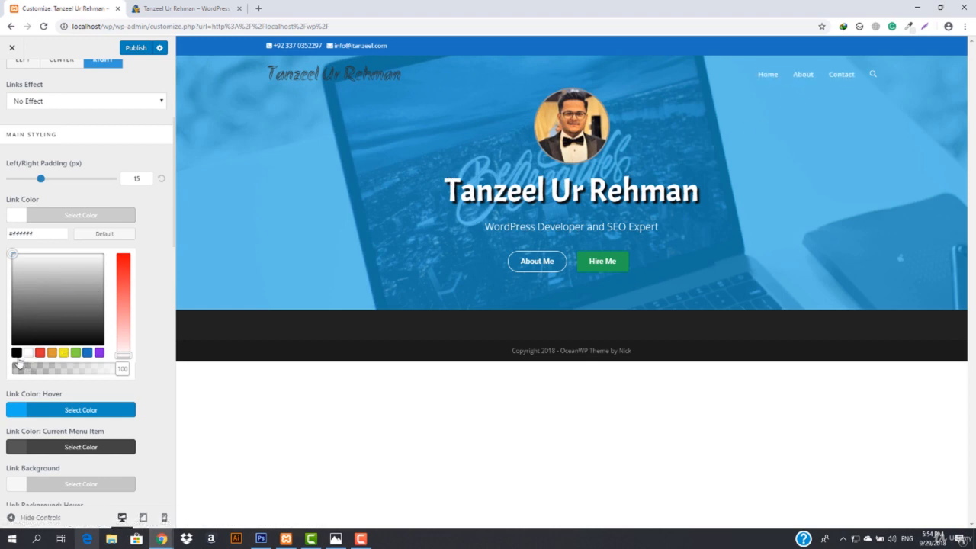
click(16, 353)
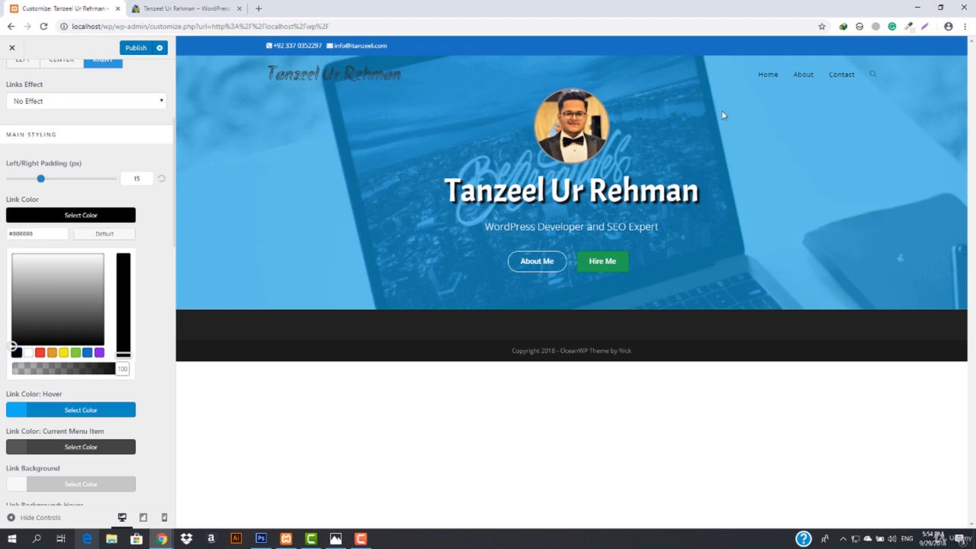
click(76, 216)
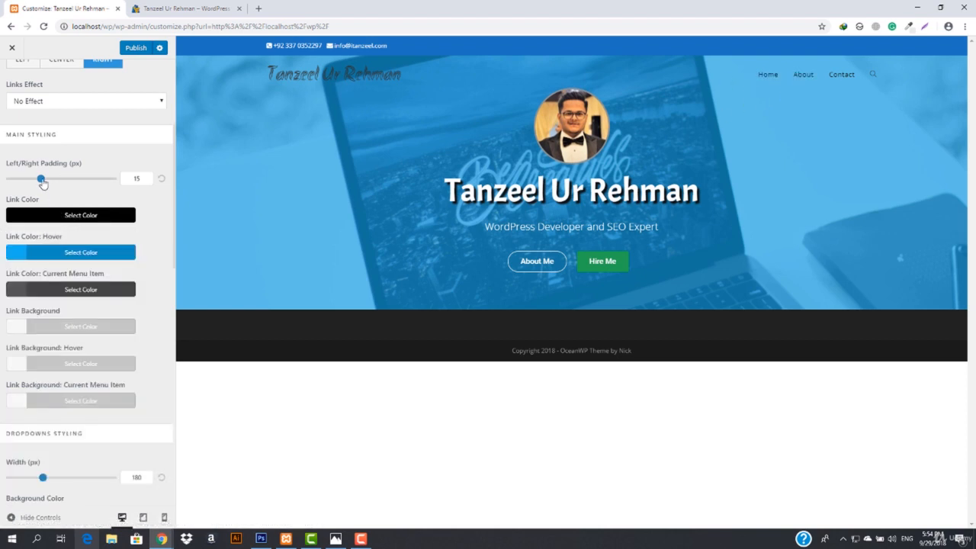
Try a left/right padding of 50 px on the menu links and reset it to the default.
drag(42, 181, 114, 186)
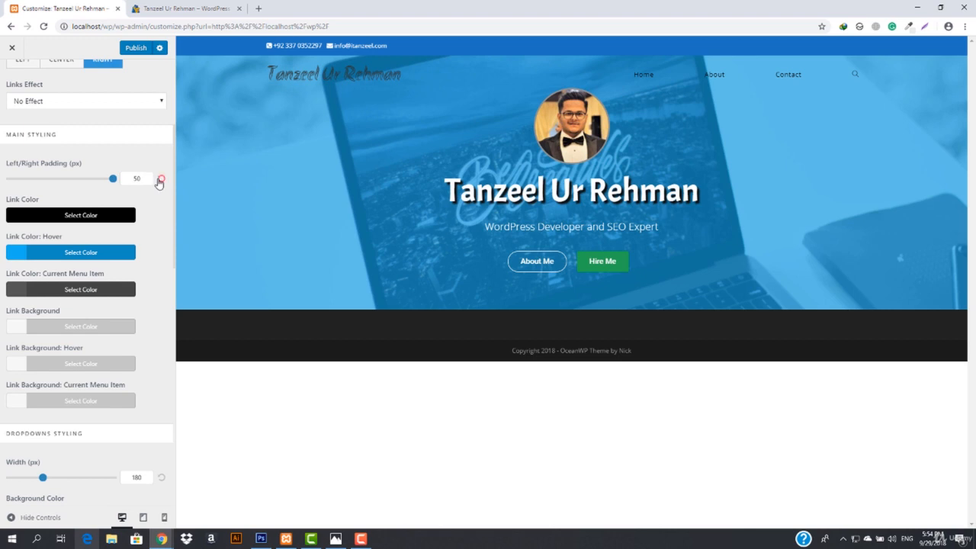
click(160, 180)
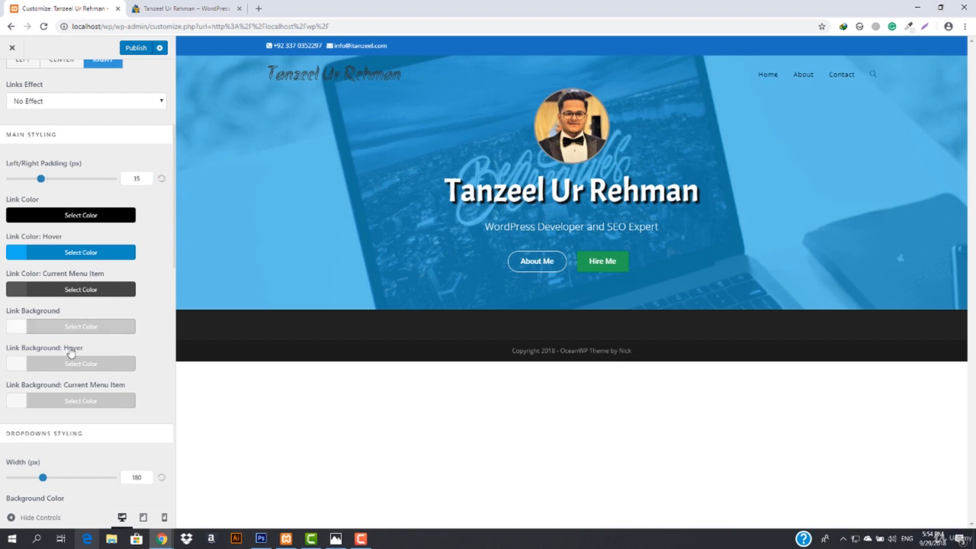
Set the menu links' hover color to white (#ffffff).
scroll(77, 374, down, 1)
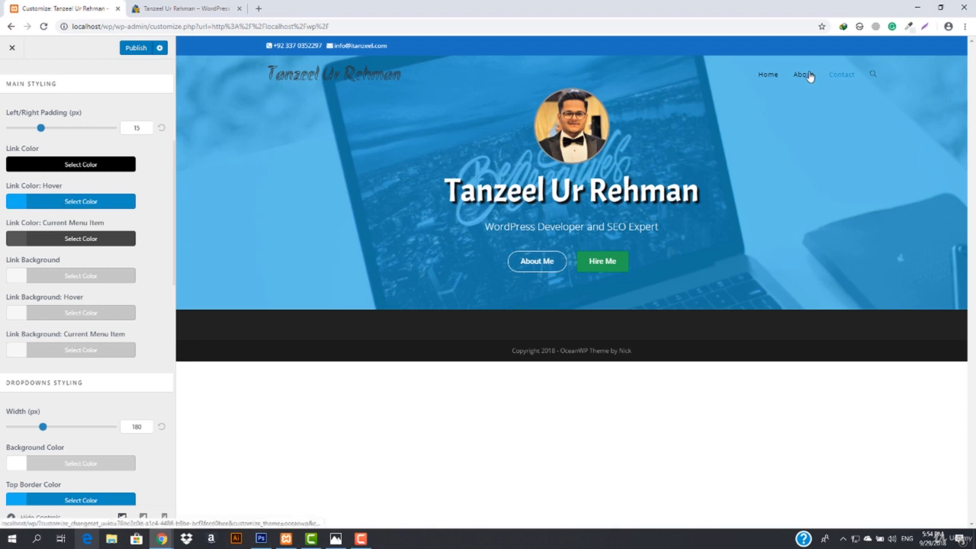
click(59, 203)
click(28, 340)
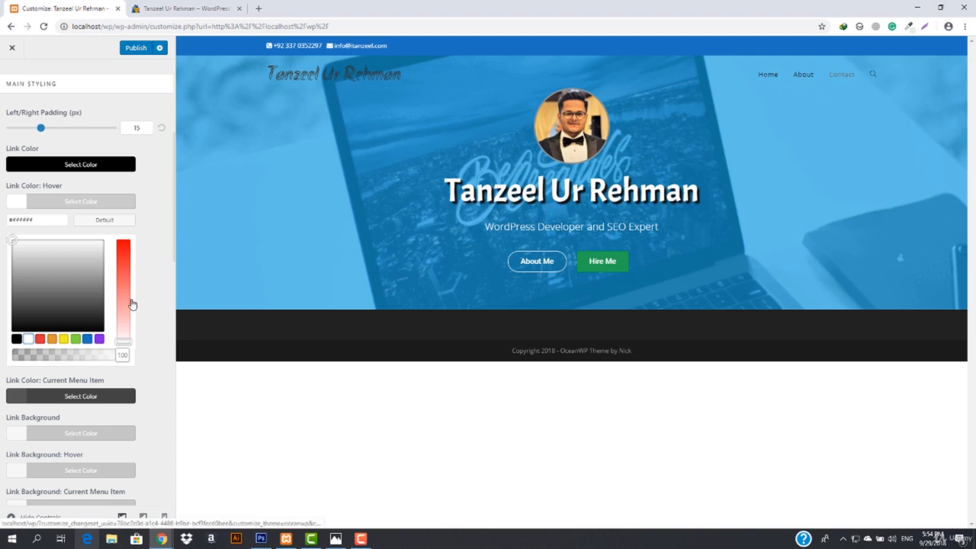
click(65, 204)
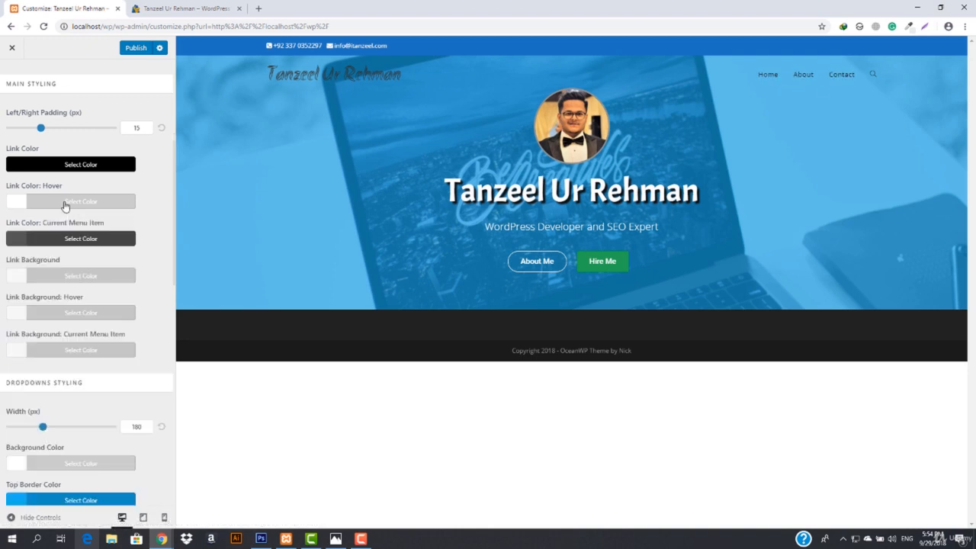
Try grey shades such as #515151 as the menu's link background and clear the color again.
click(65, 276)
click(42, 363)
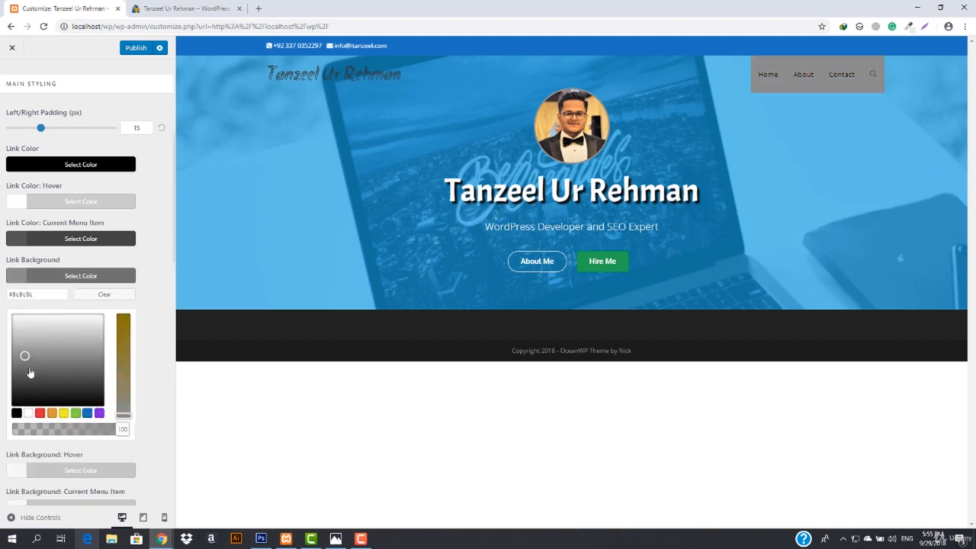
click(13, 374)
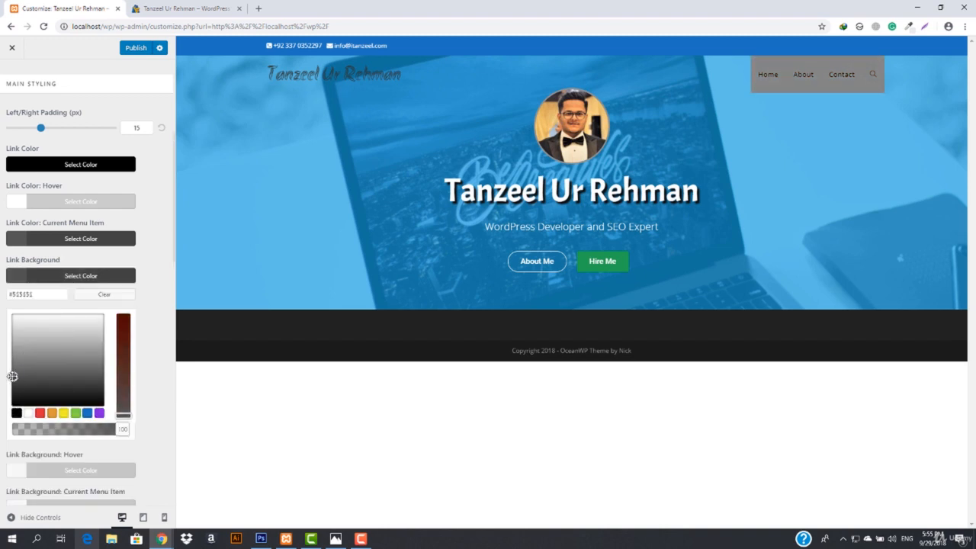
click(93, 295)
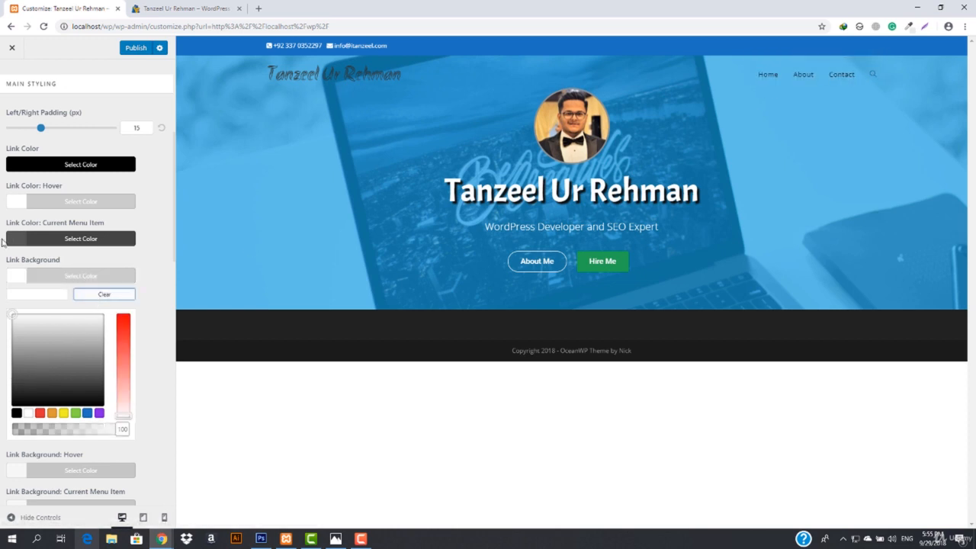
click(65, 276)
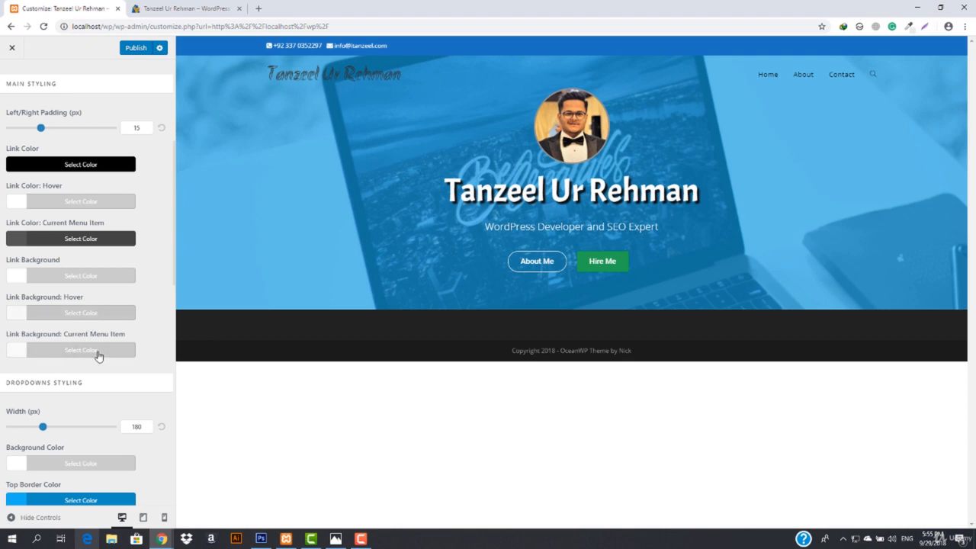
Set the link color of the current menu item to white (#ffffff).
scroll(97, 358, down, 2)
scroll(97, 267, up, 2)
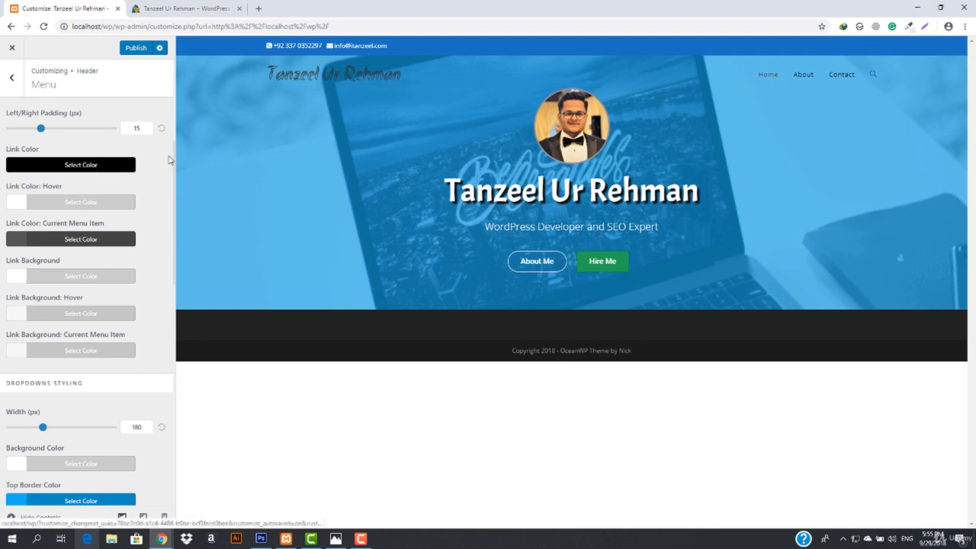
click(105, 240)
drag(21, 297, 2, 255)
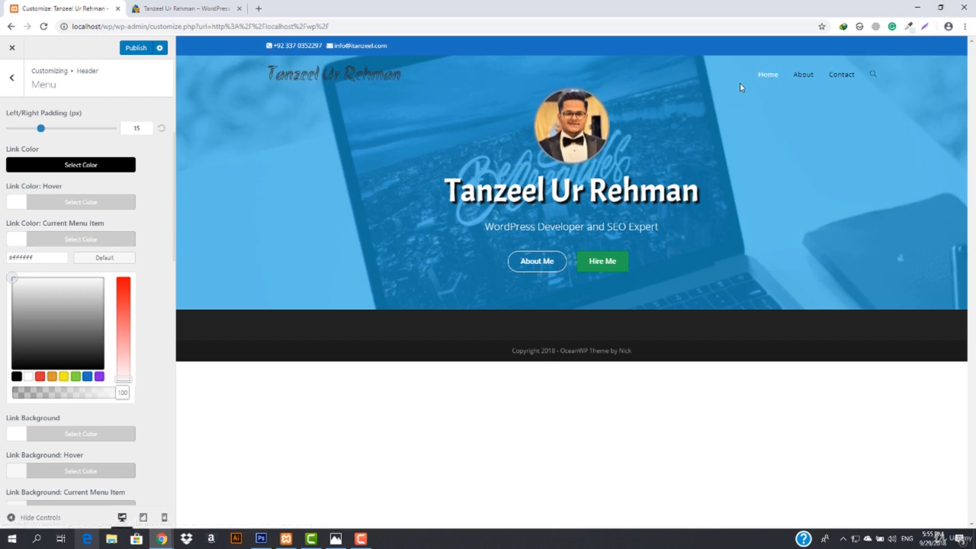
click(79, 239)
Check the search drop-down in the preview, set the menu's search icon style to Disabled and publish the changes.
scroll(76, 238, down, 2)
scroll(76, 239, down, 1)
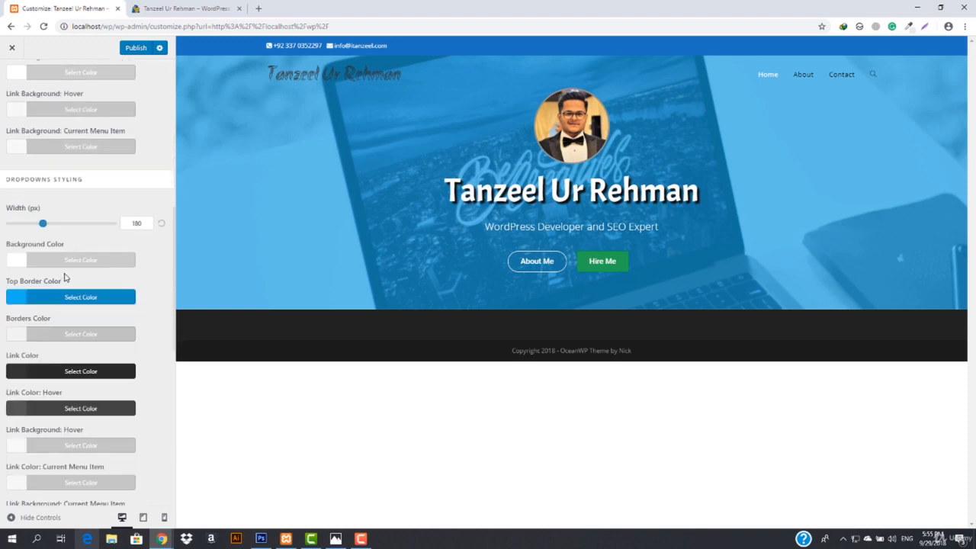
scroll(73, 281, down, 2)
scroll(74, 283, down, 4)
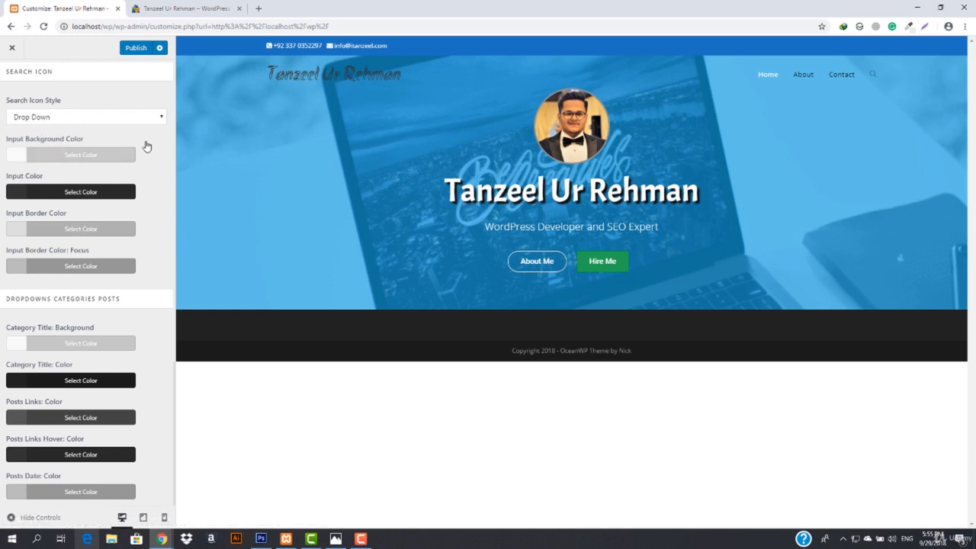
click(873, 74)
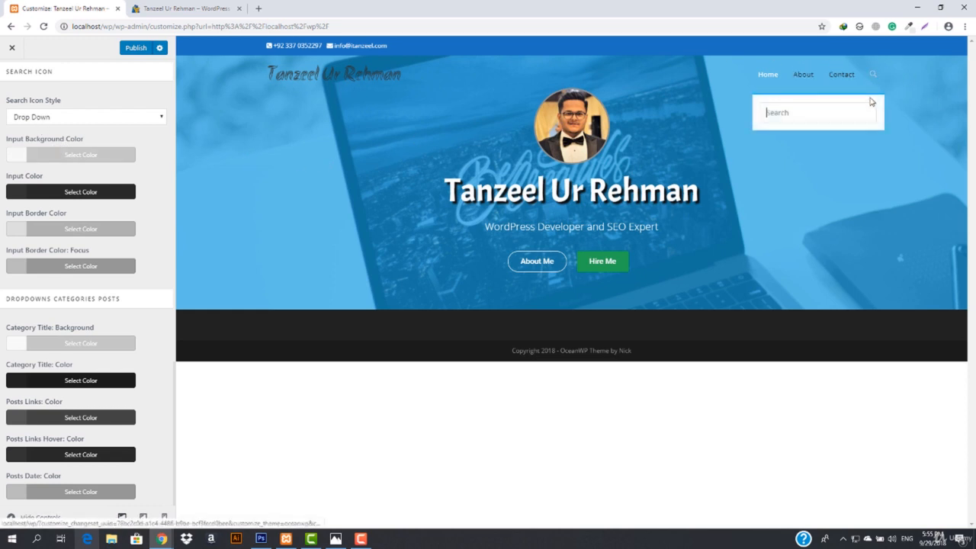
click(68, 116)
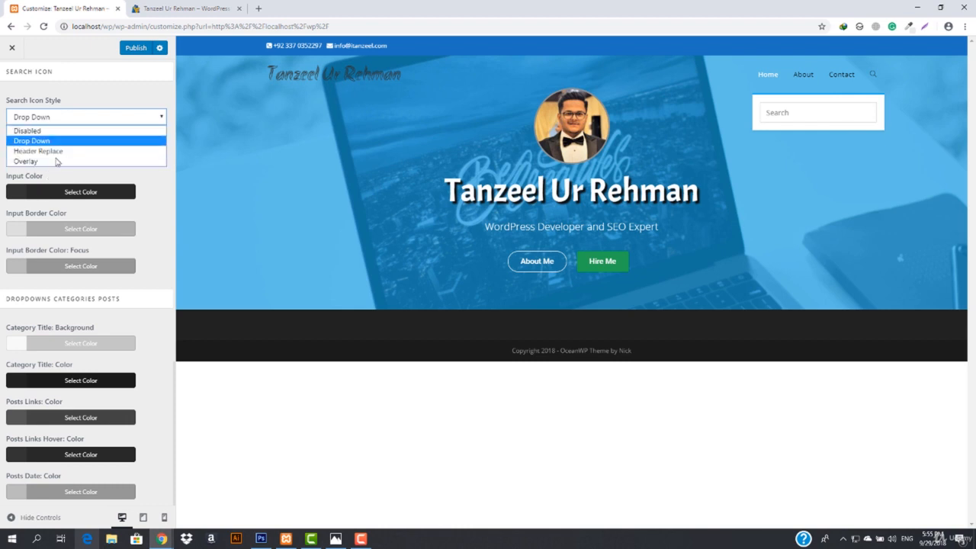
click(26, 131)
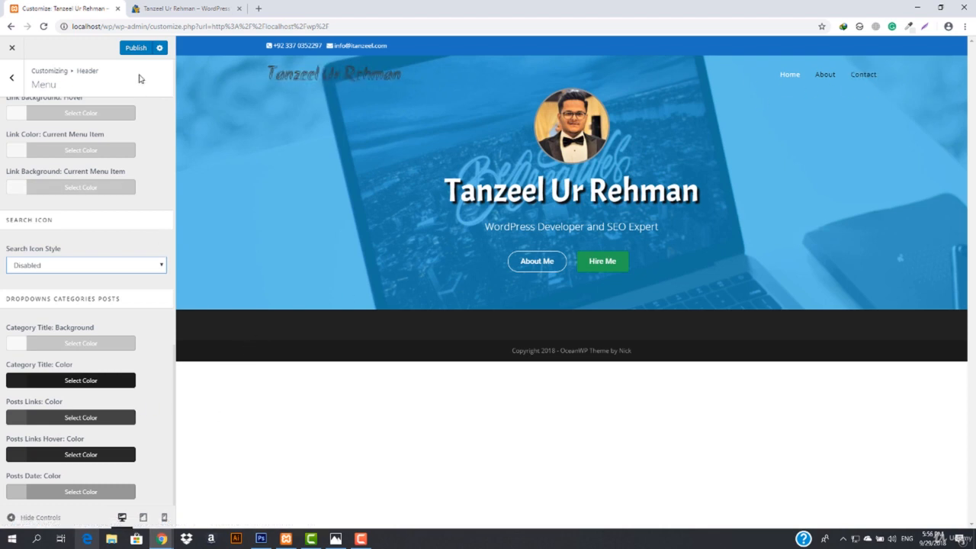
click(139, 51)
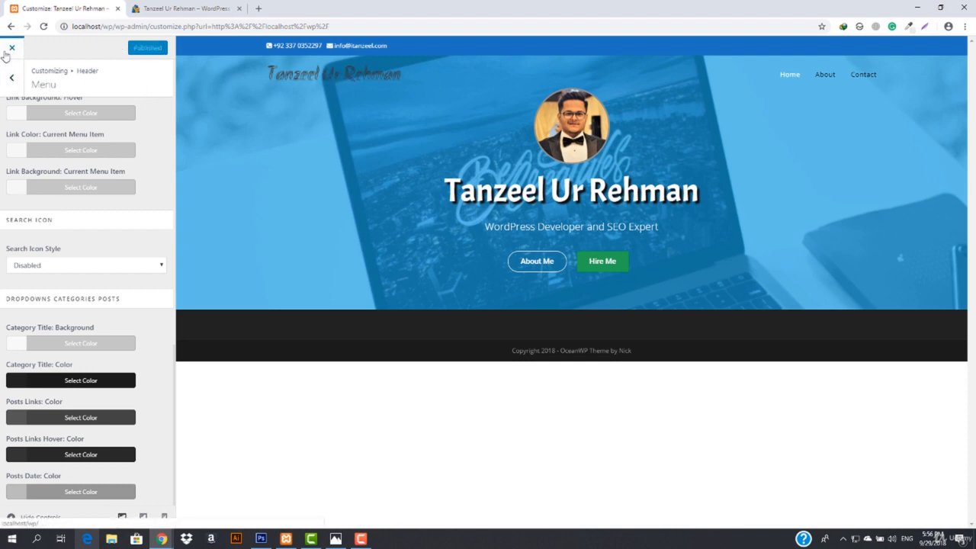
Give the menu links the Tripple Dot Under effect and set the effect color to black (#000000).
scroll(61, 242, up, 10)
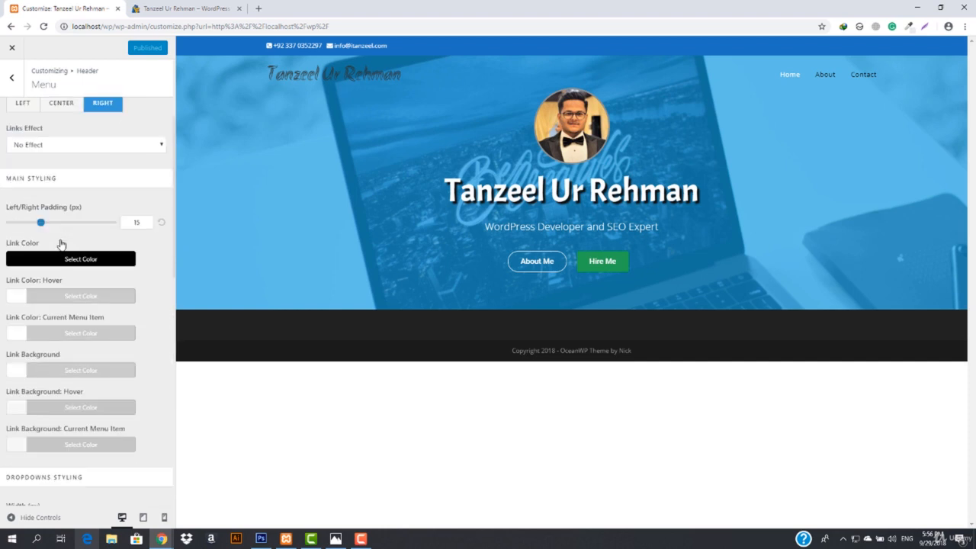
scroll(61, 243, up, 3)
click(59, 305)
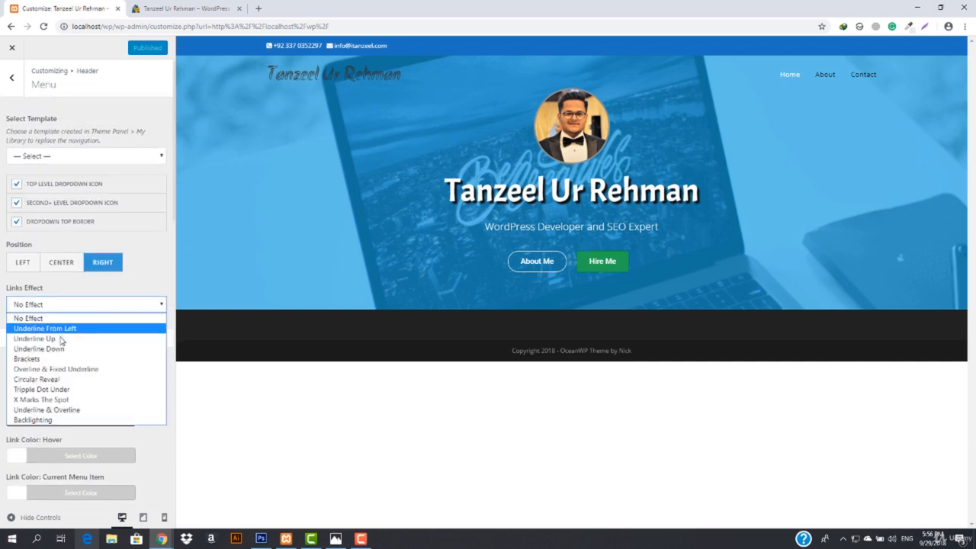
click(58, 390)
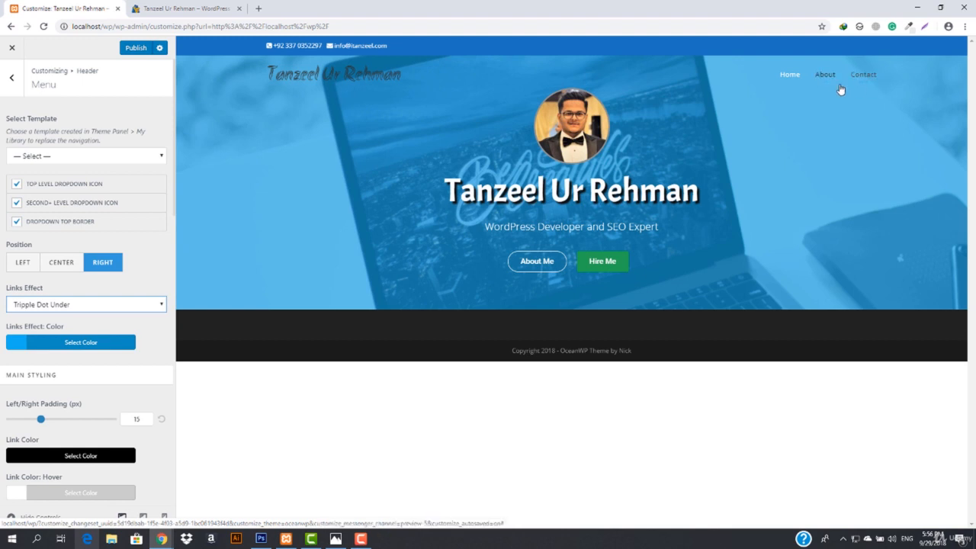
click(84, 342)
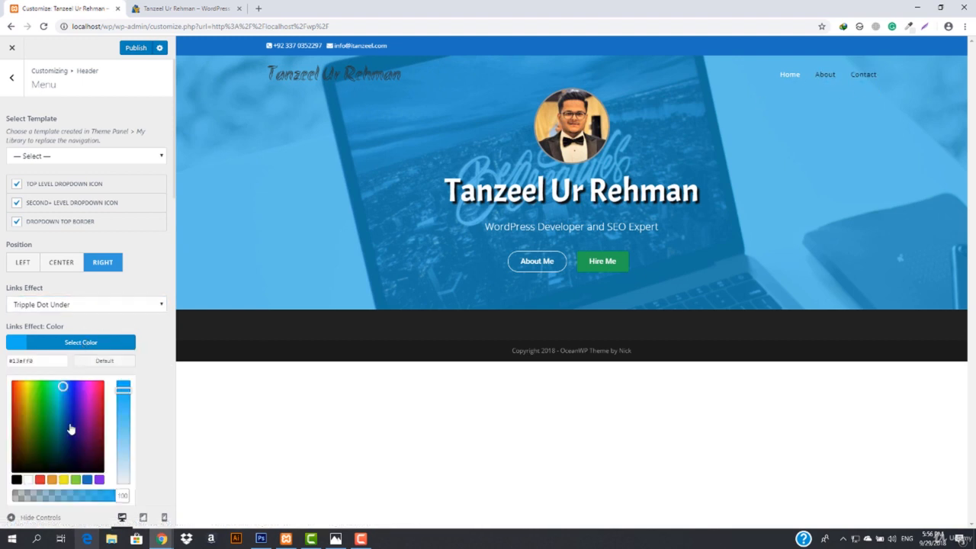
click(16, 480)
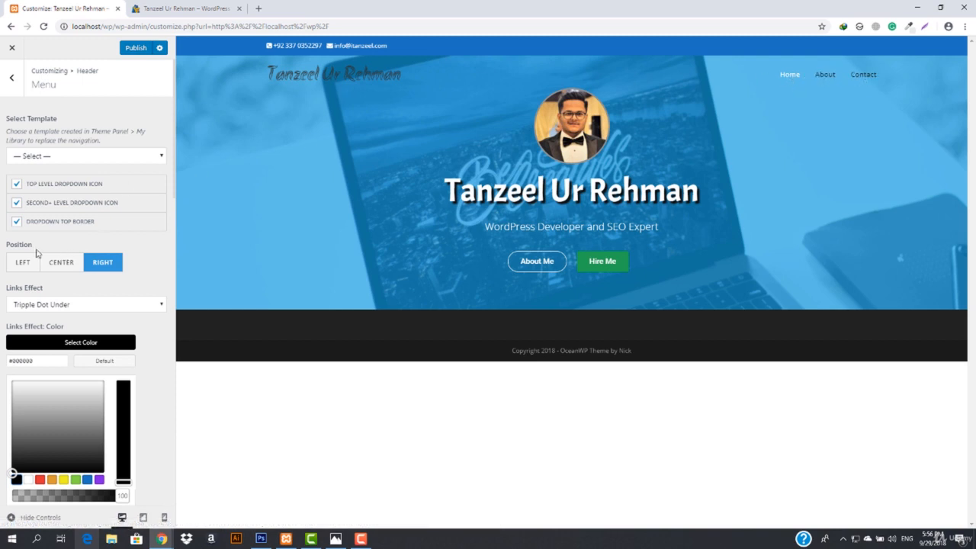
Try the Brackets links effect, return to Tripple Dot Under and publish the menu settings.
click(70, 305)
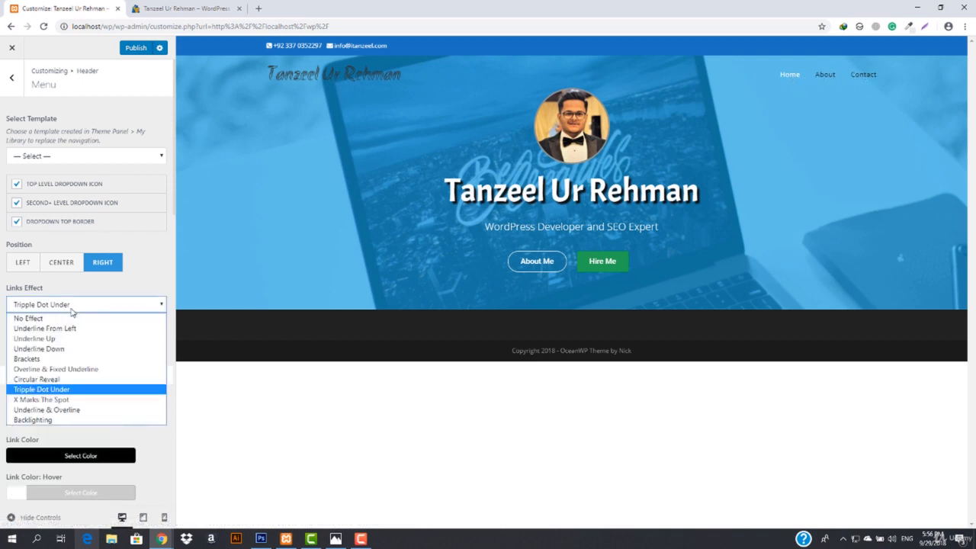
click(77, 359)
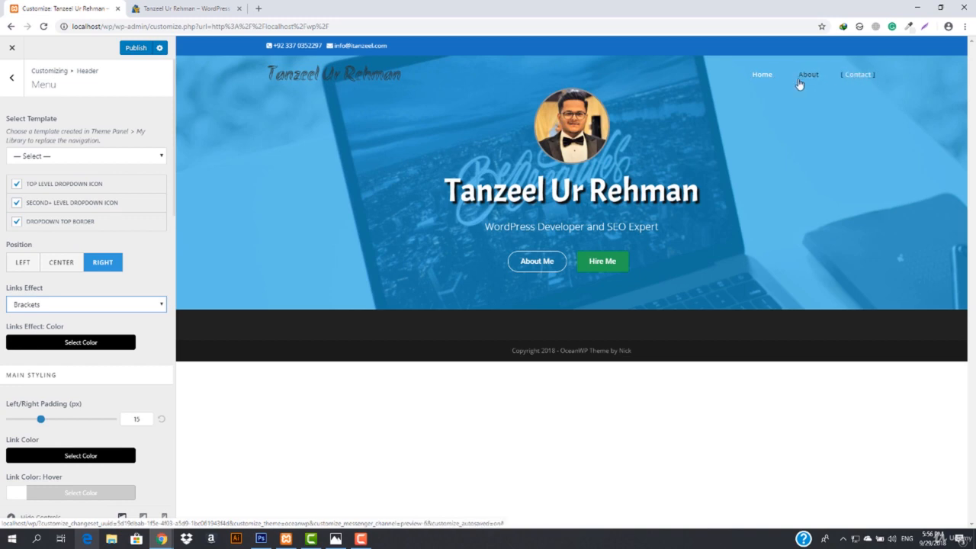
click(50, 307)
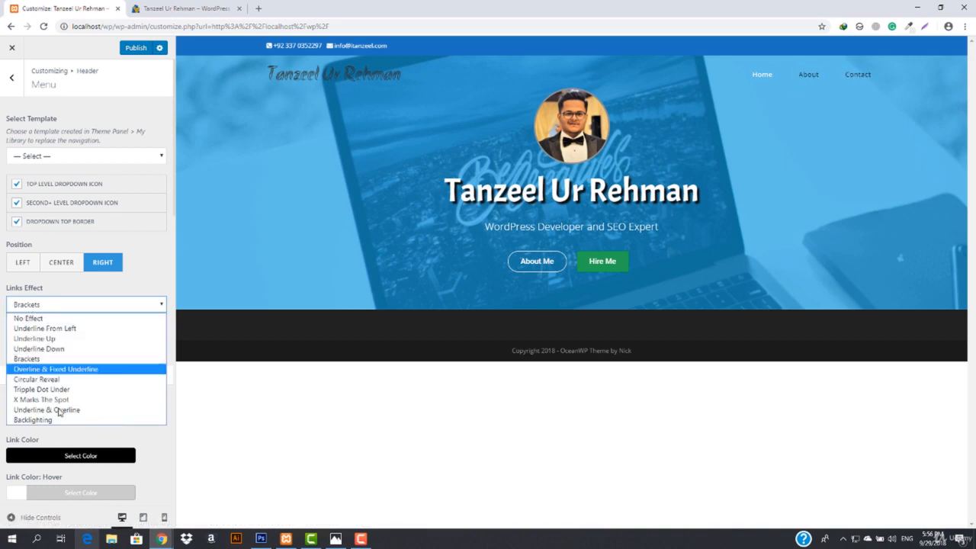
click(93, 389)
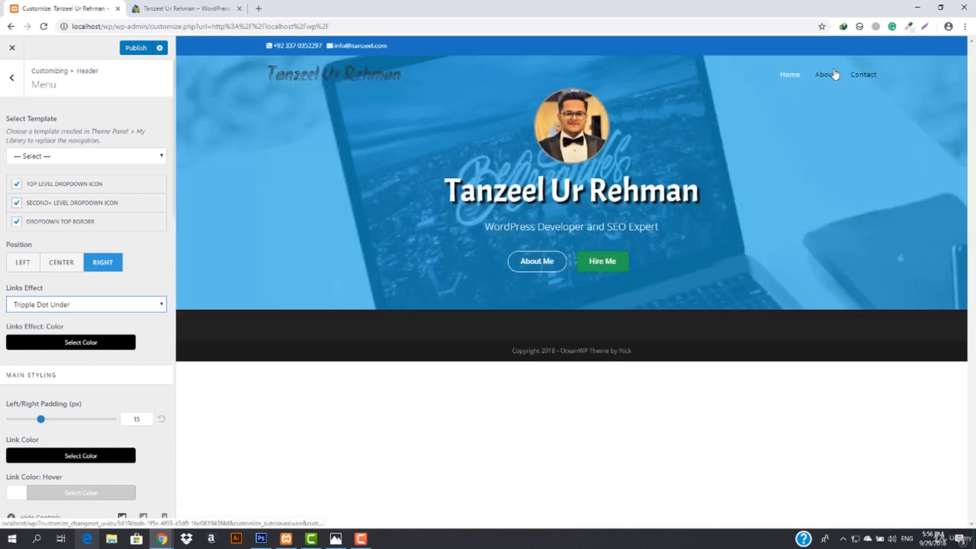
click(136, 48)
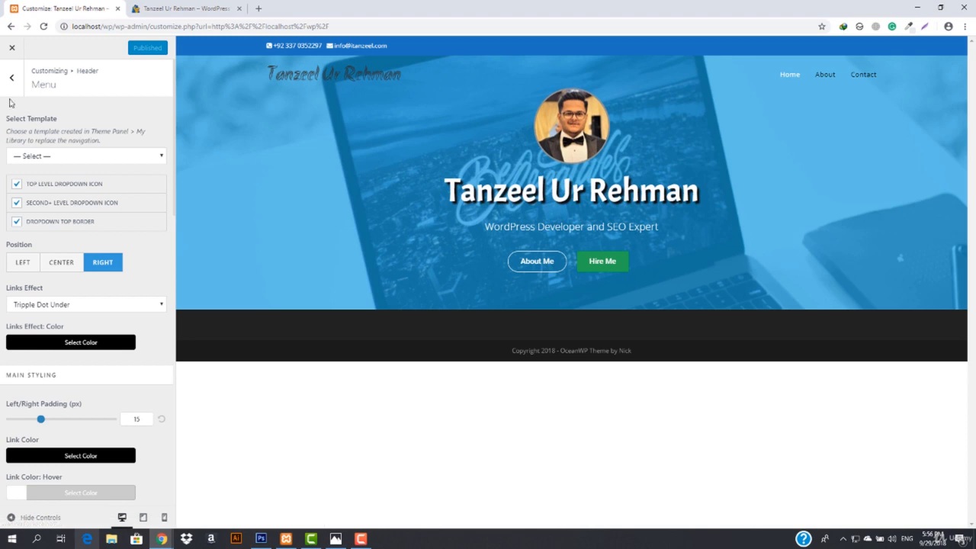
Leave the customizer, open the home page in Elementor, set the hero section's minimum height to 600 px and update the page.
click(13, 49)
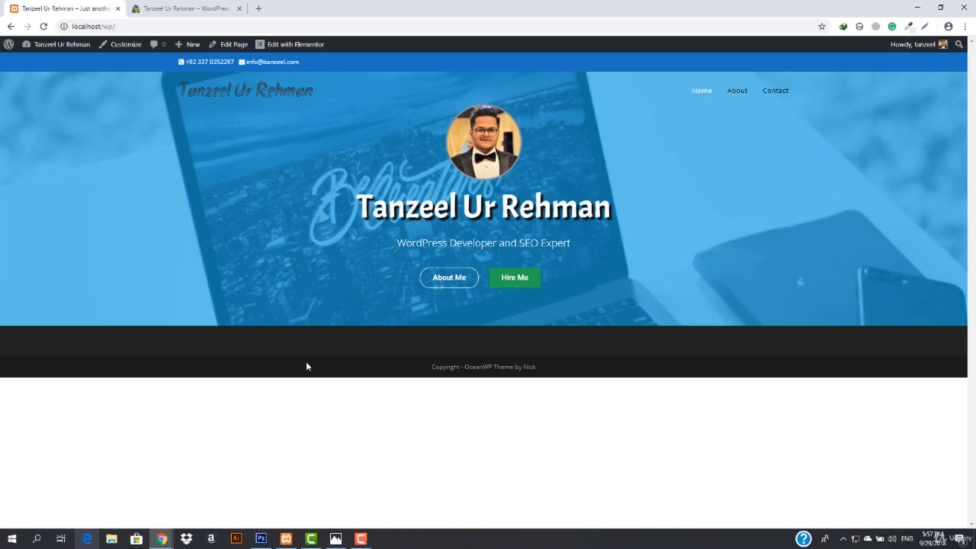
click(294, 47)
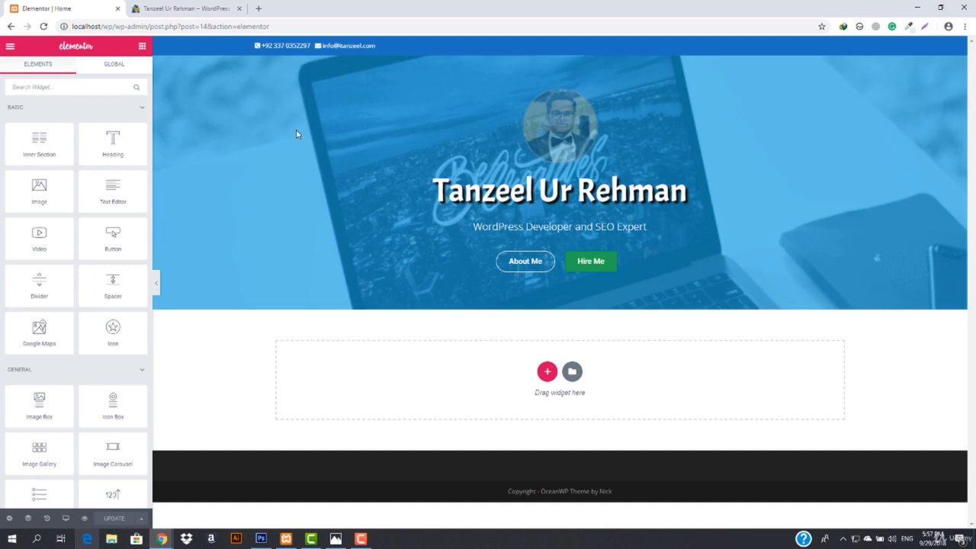
right_click(221, 103)
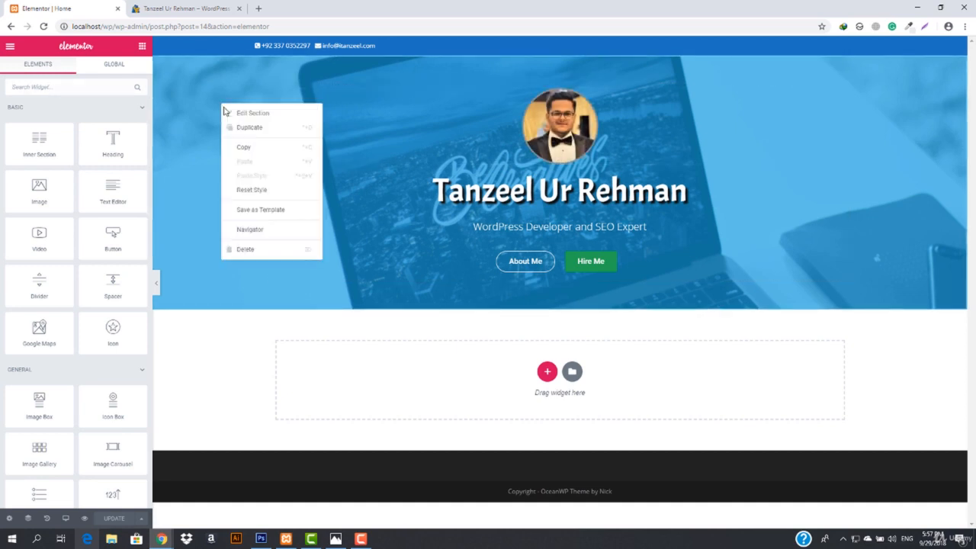
click(218, 176)
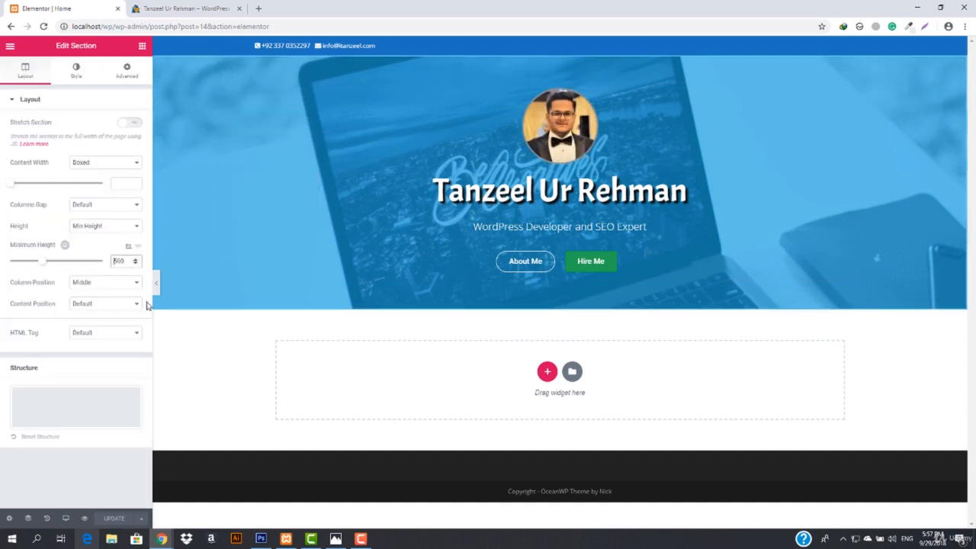
text(80)
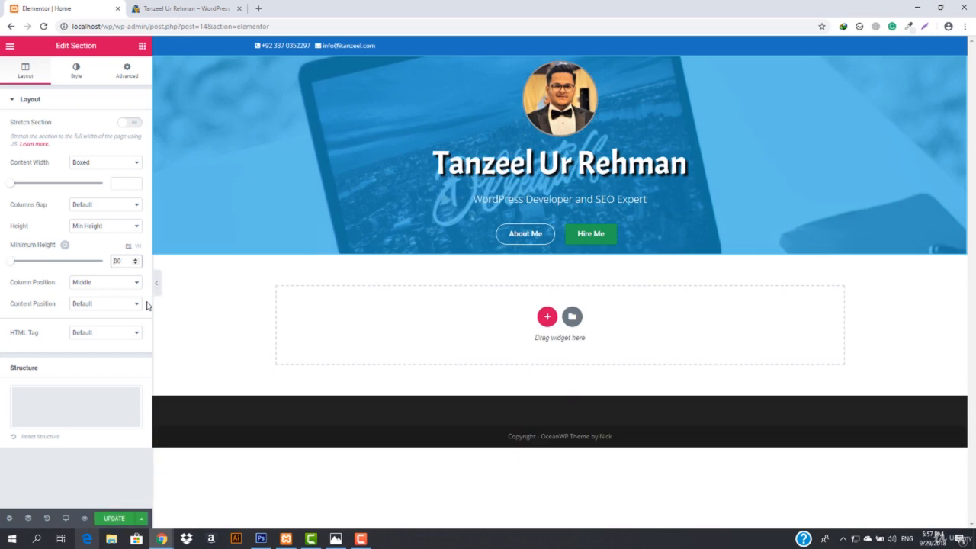
text(0)
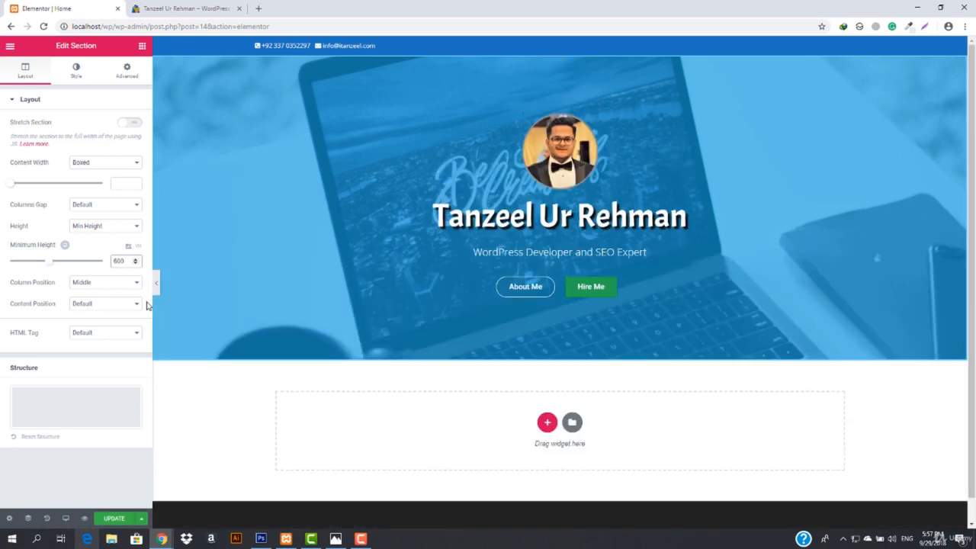
click(115, 518)
Preview the page with the editor panel hidden, exit Elementor to the dashboard and visit the site's homepage.
click(156, 284)
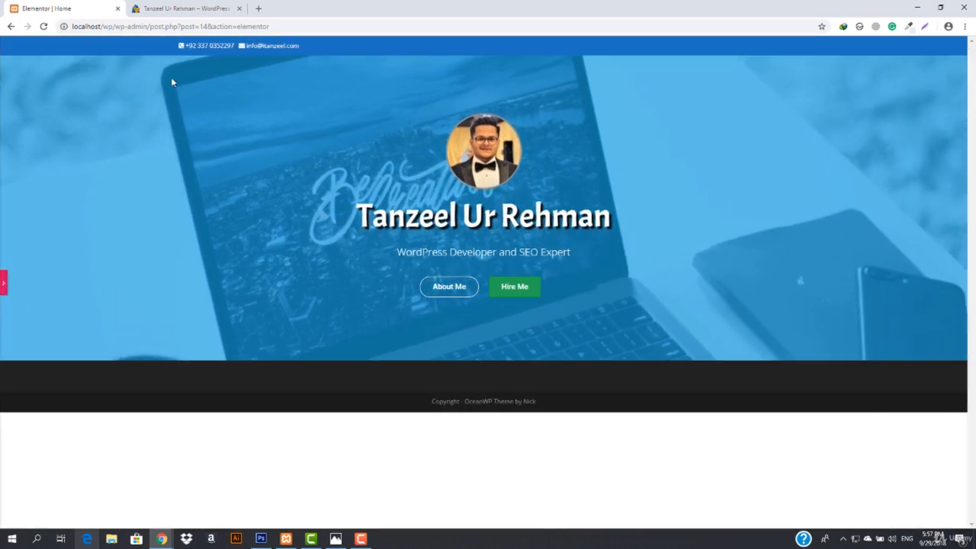
click(5, 284)
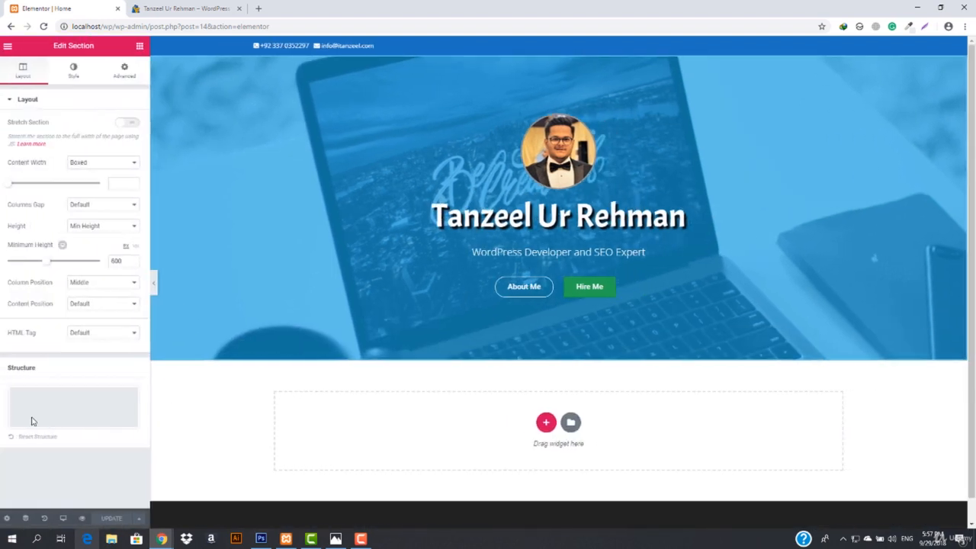
click(8, 47)
click(62, 261)
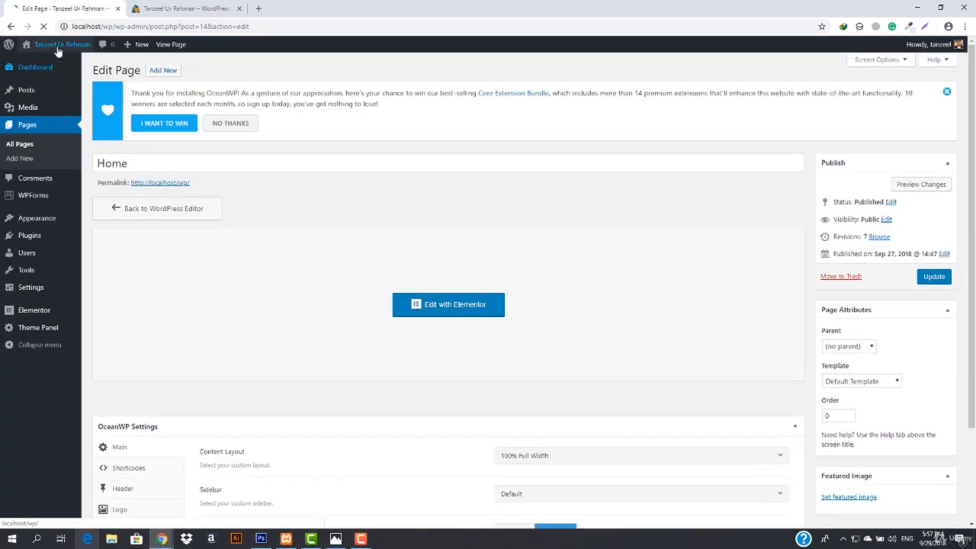
mouse_move(58, 47)
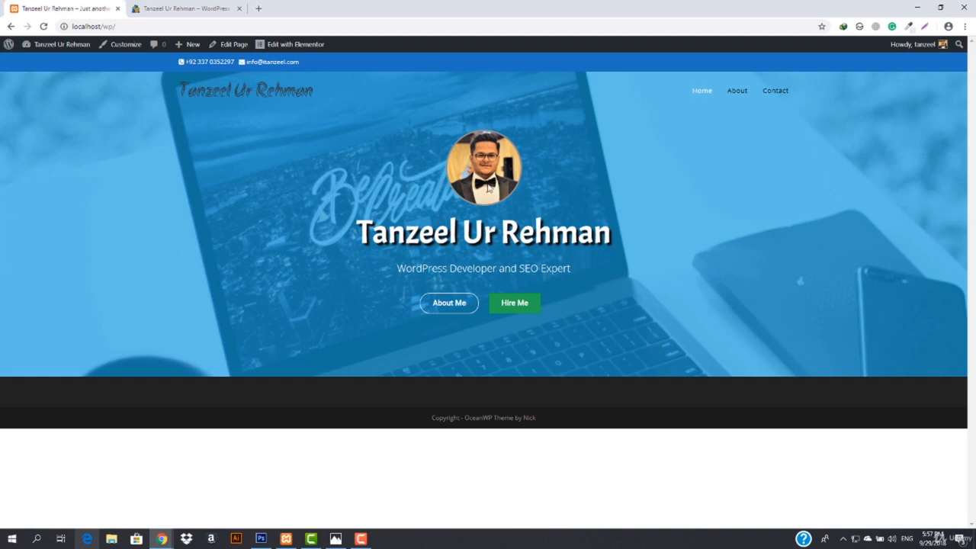
Switch to the Udemy course window and look through the lectures of Section 3 on building a personal/resume website.
mouse_move(162, 538)
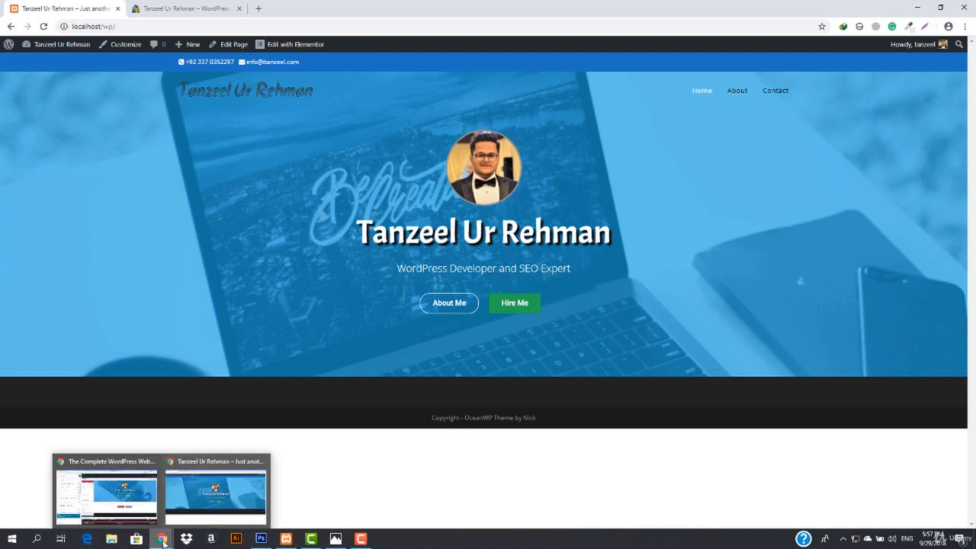
click(102, 506)
scroll(95, 274, up, 3)
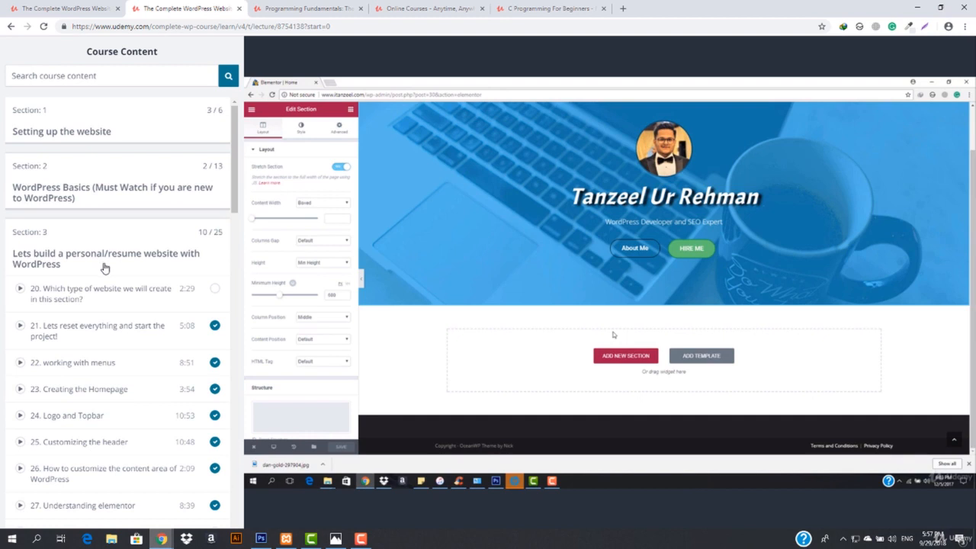
scroll(104, 267, down, 5)
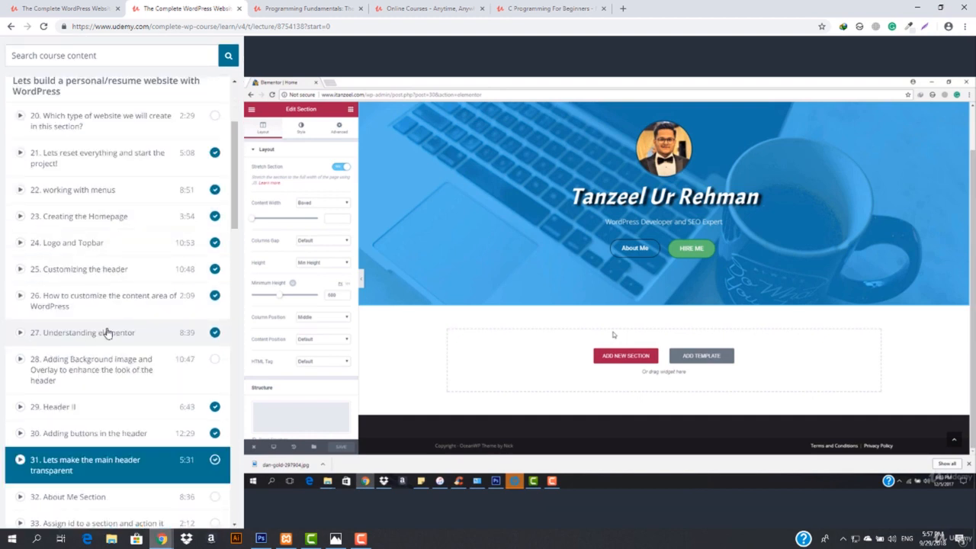
Leave the Udemy course window and open both the live site's homepage and the local homepage in Elementor.
mouse_move(257, 266)
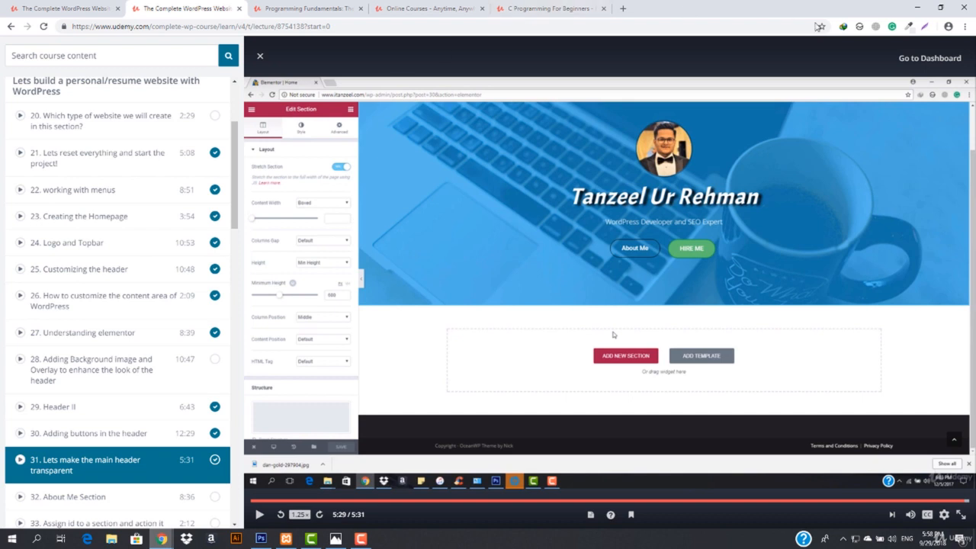
scroll(129, 221, up, 3)
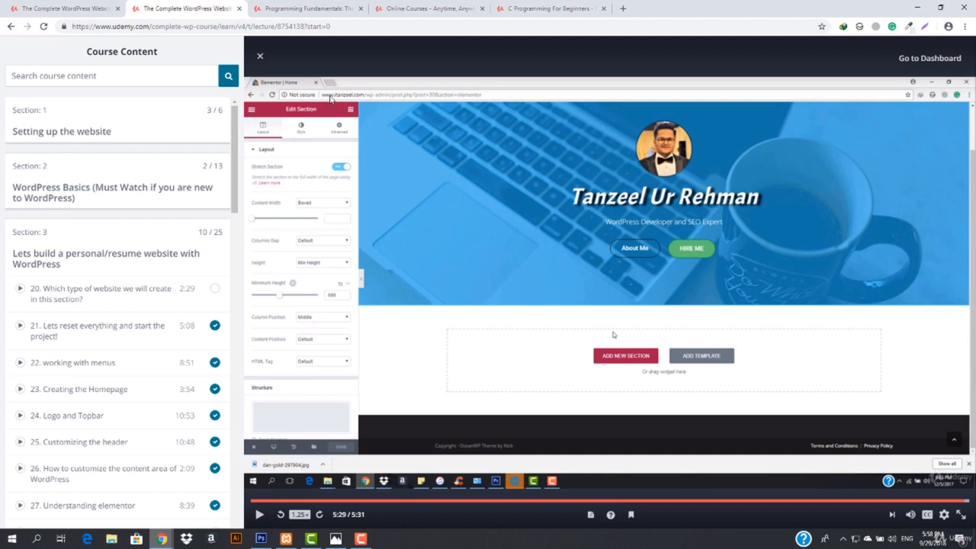
click(917, 7)
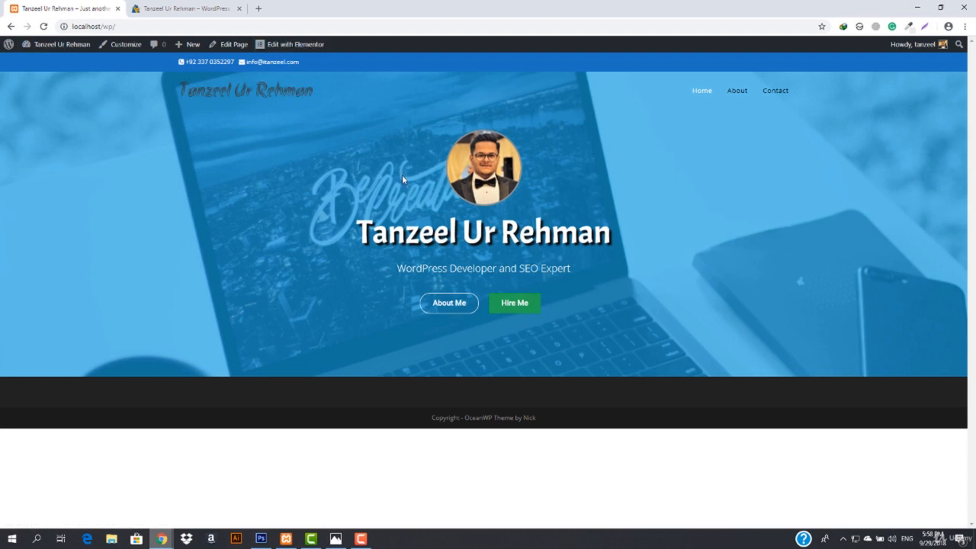
click(200, 7)
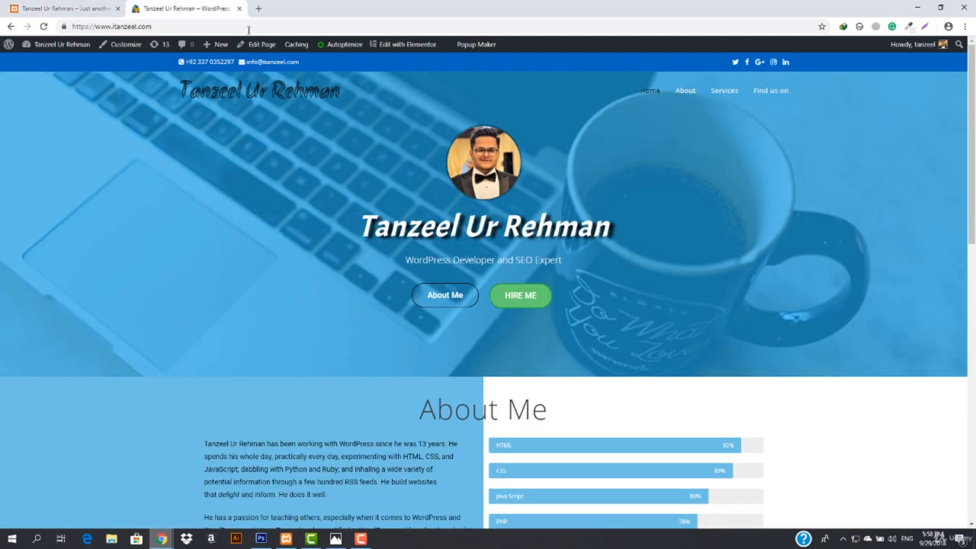
click(401, 46)
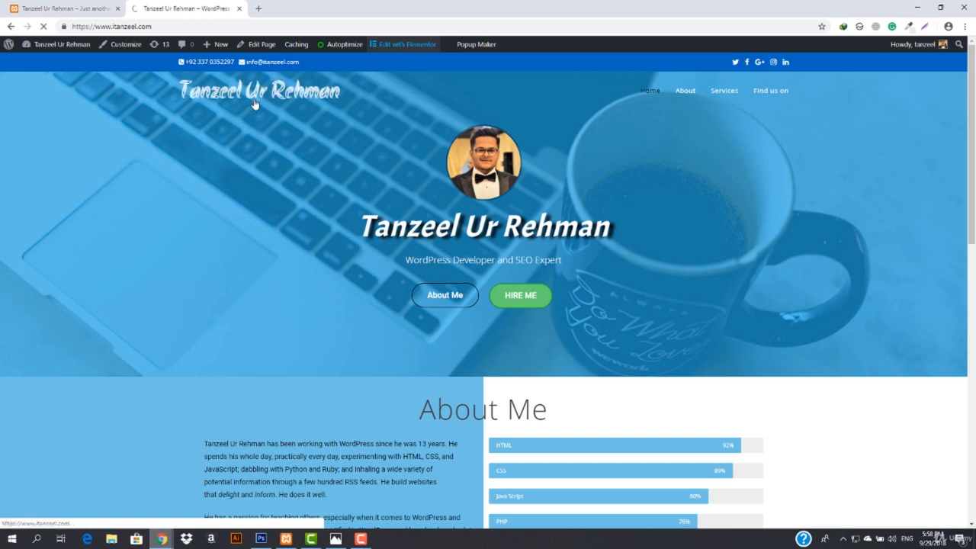
click(48, 9)
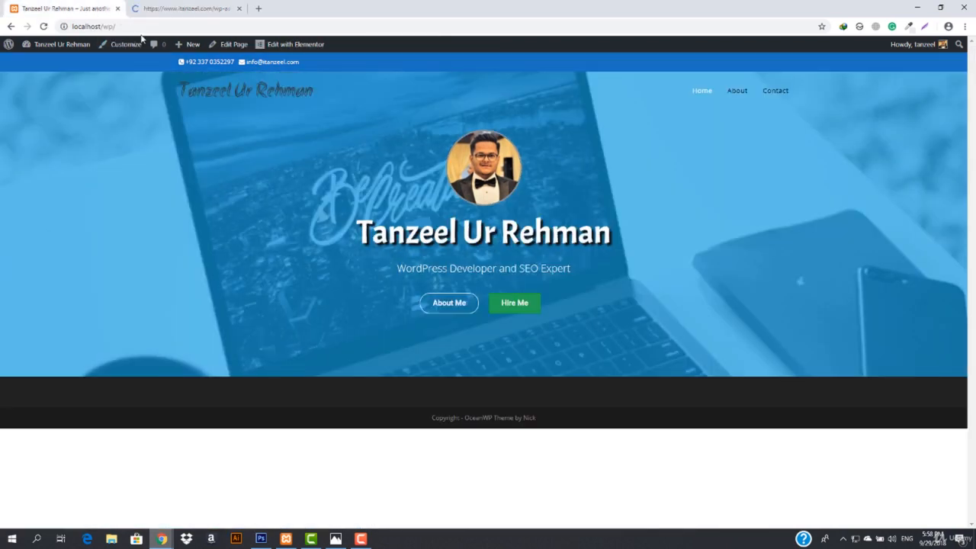
click(292, 45)
click(188, 7)
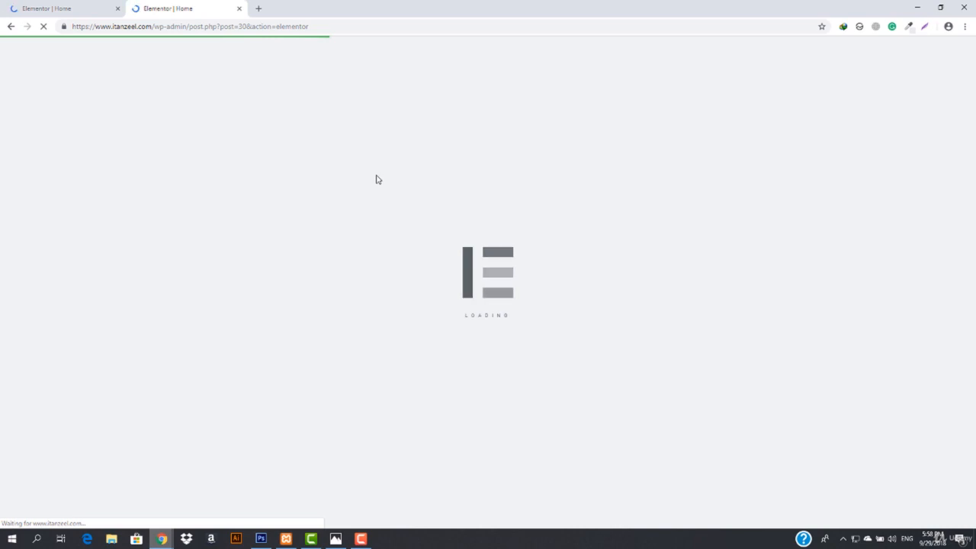
Compare the available Elementor widgets between the local site's editor and the live site's editor.
click(38, 6)
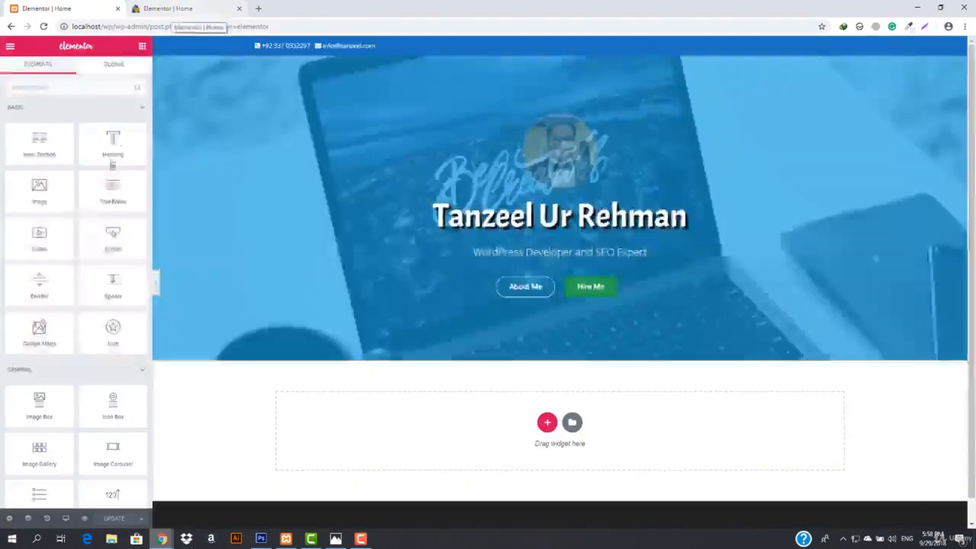
click(183, 8)
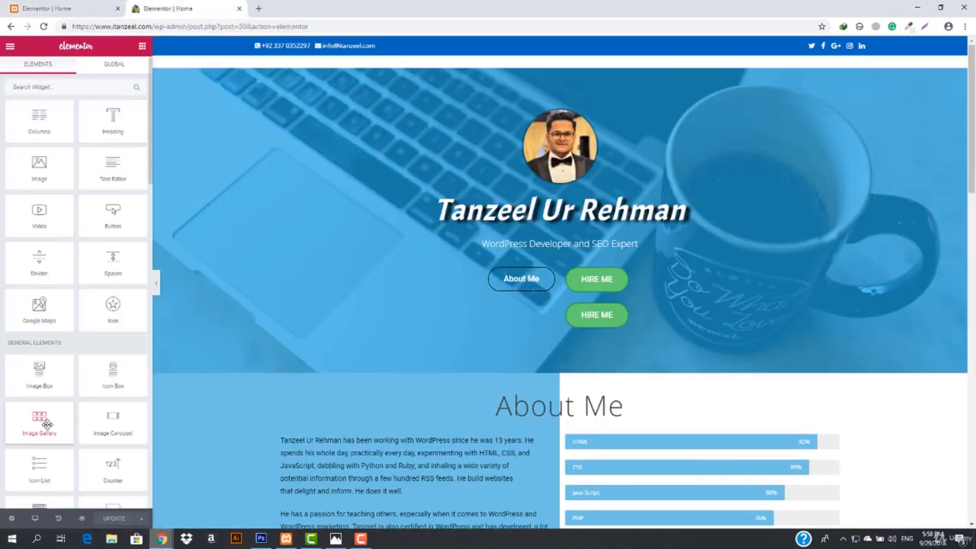
scroll(87, 433, down, 7)
scroll(87, 433, up, 8)
click(86, 8)
scroll(85, 247, down, 5)
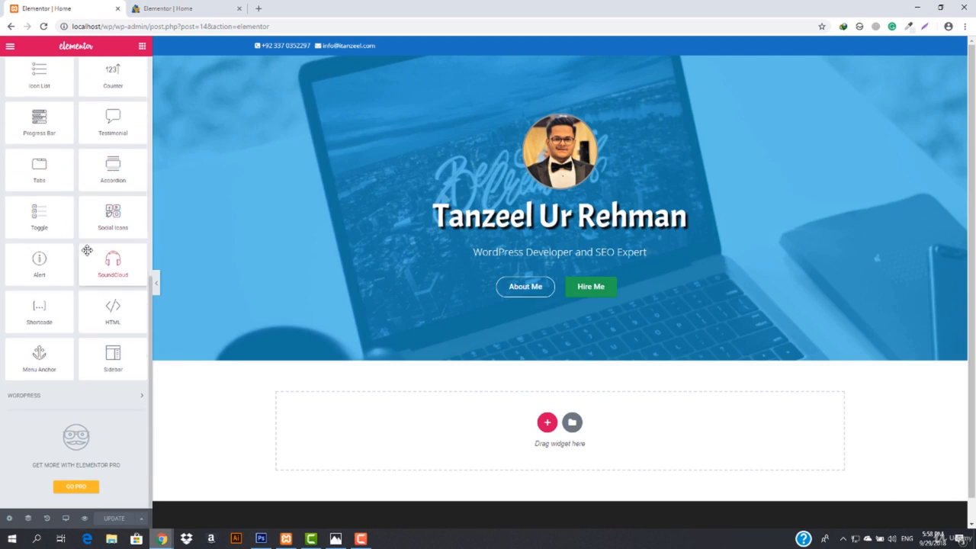
scroll(86, 248, up, 8)
Compare the live hero section's settings and editing handles with the context options of the local hero section, profile photo and About Me button.
click(185, 8)
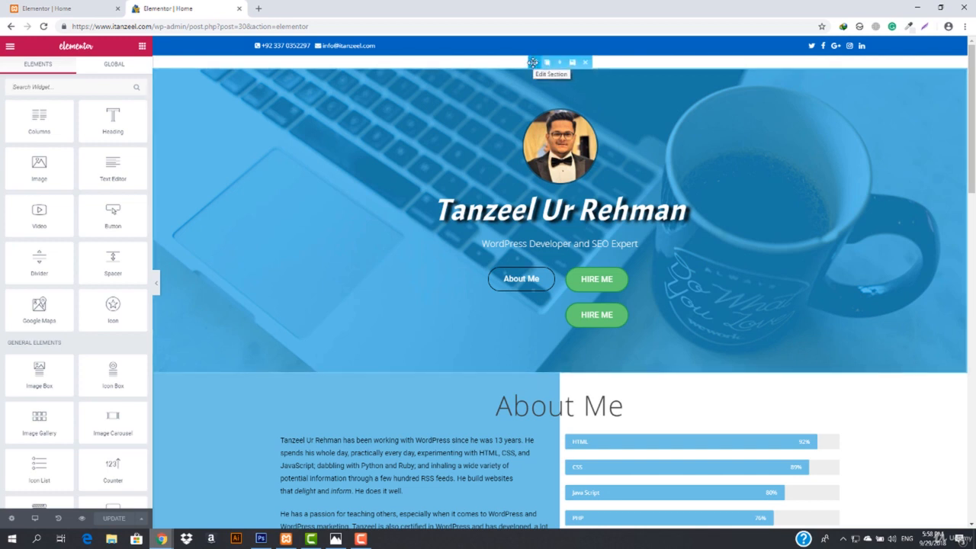
click(533, 62)
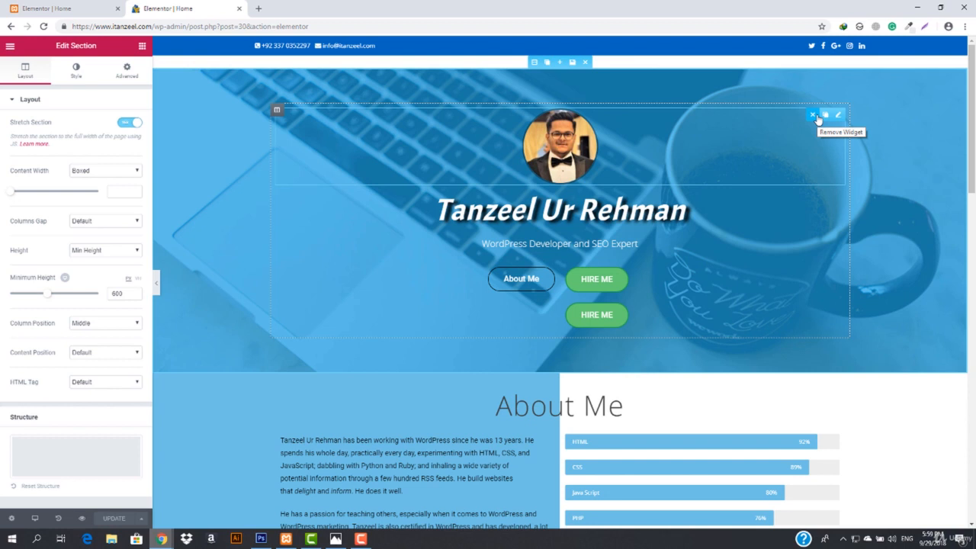
click(25, 6)
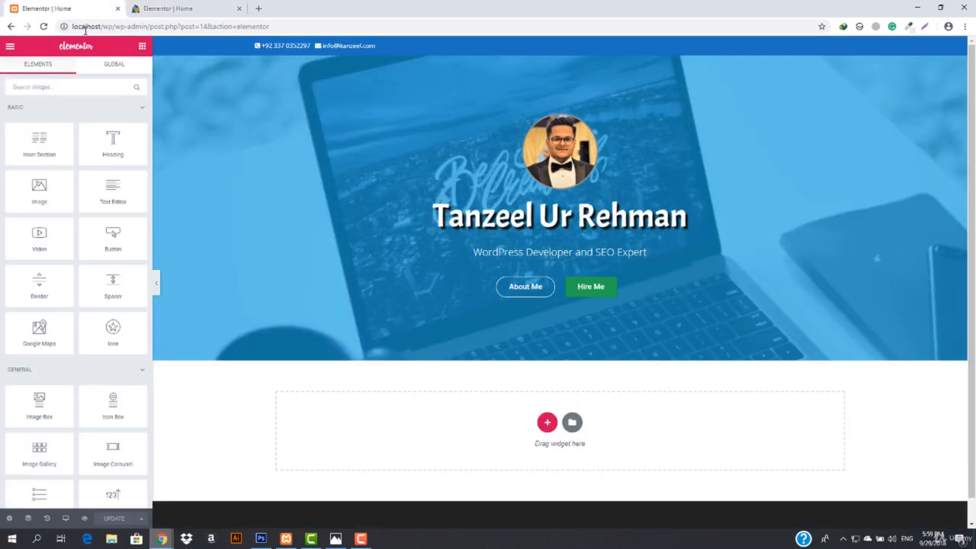
right_click(178, 87)
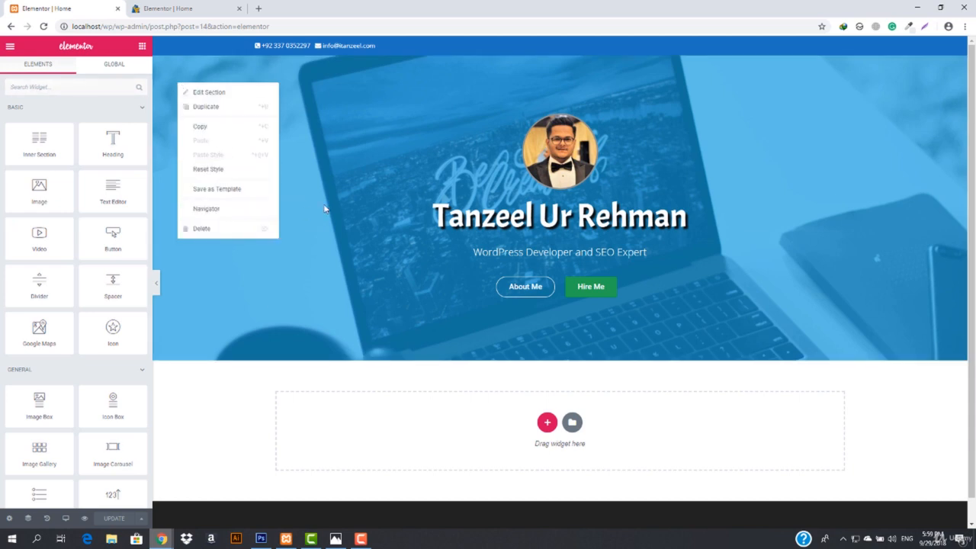
right_click(557, 149)
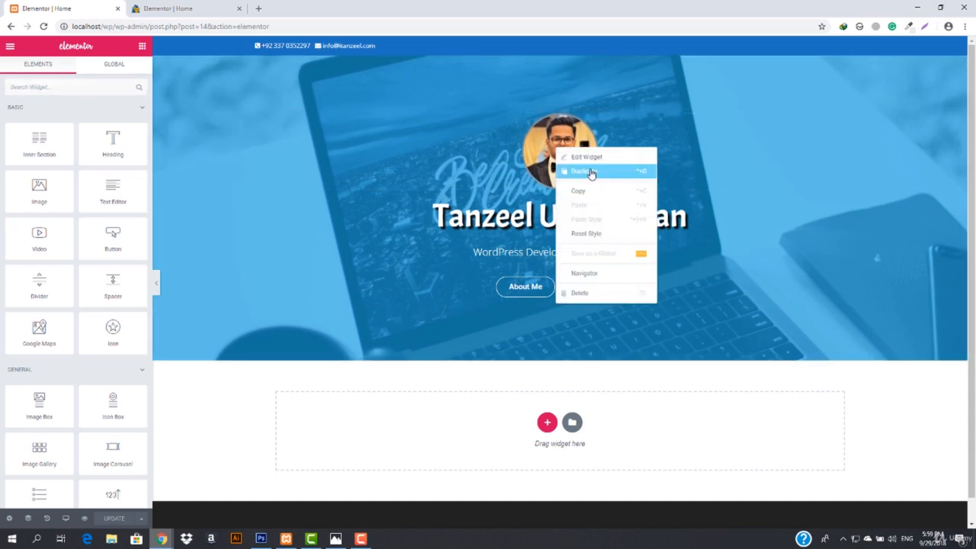
right_click(516, 291)
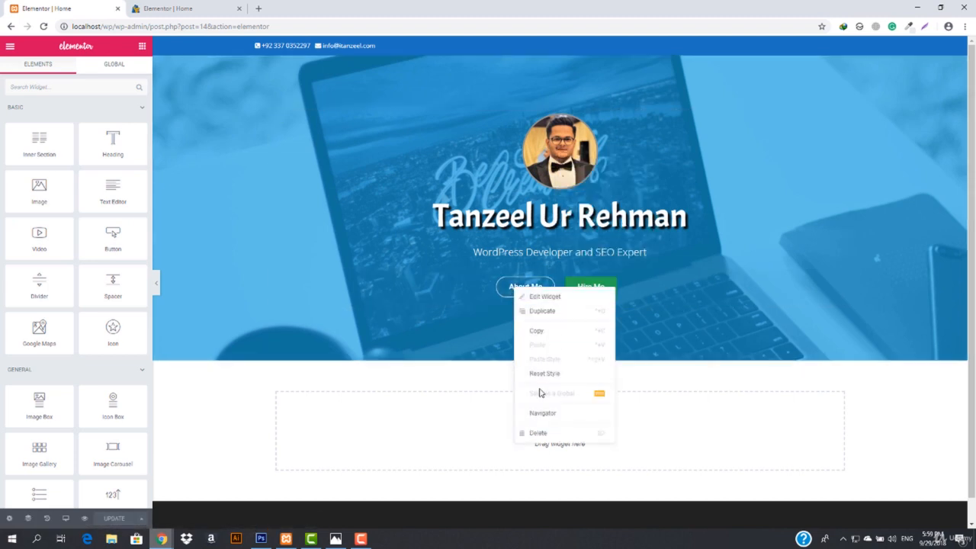
click(164, 8)
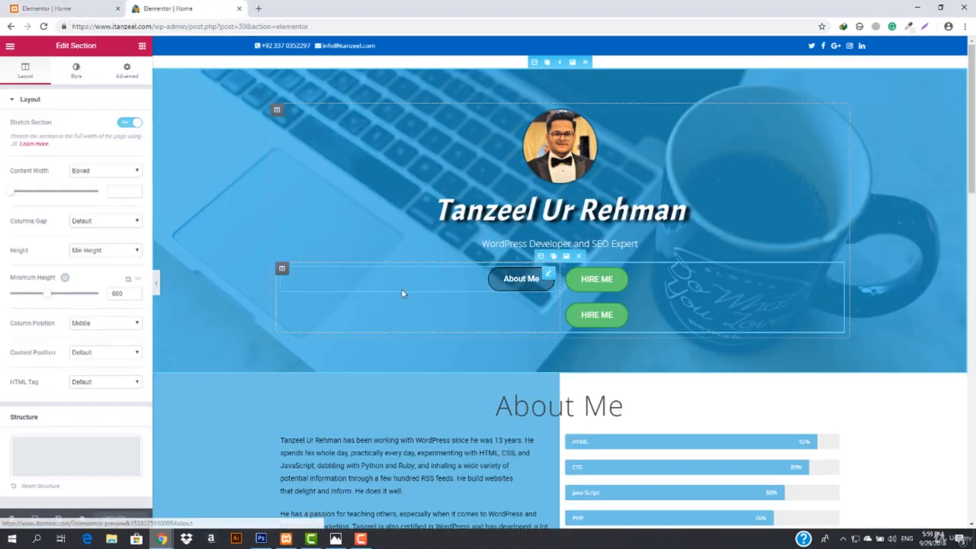
click(69, 8)
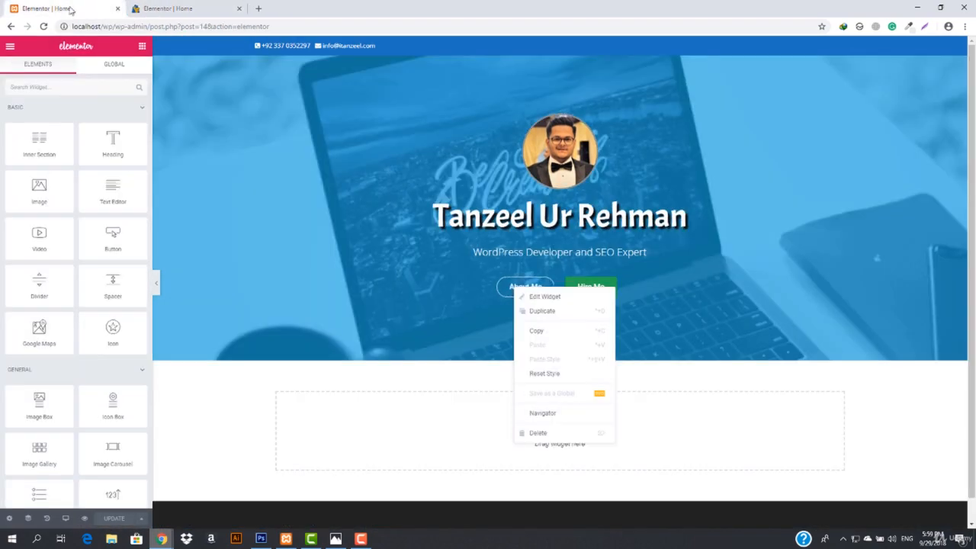
Switch to the Udemy course window and review the remaining Section 3 lectures, from About Me Section through the website-building assignment.
mouse_move(162, 539)
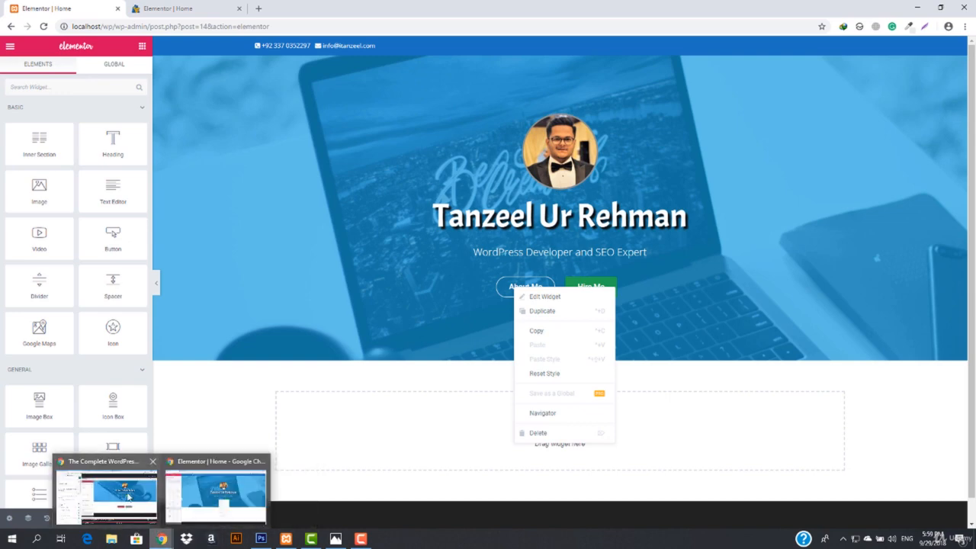
click(106, 495)
scroll(118, 372, down, 3)
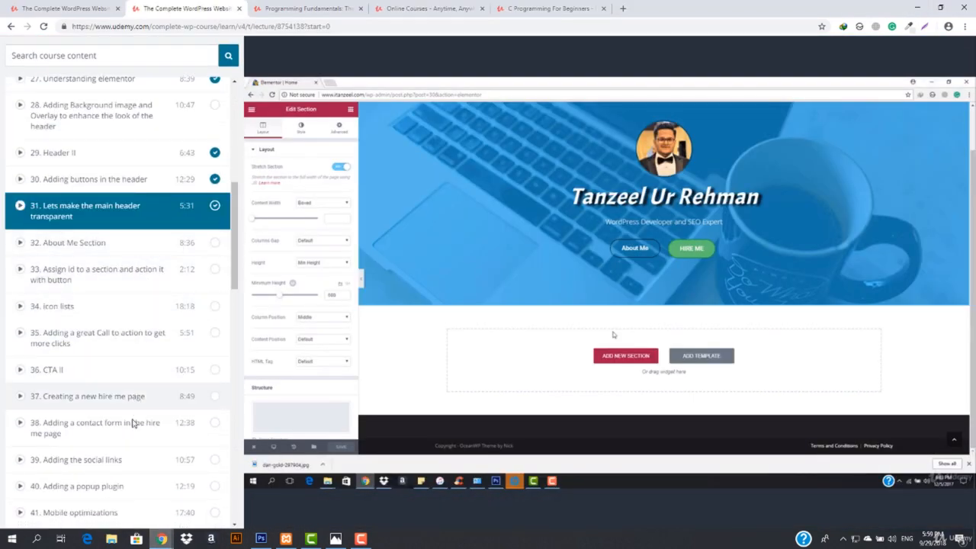
scroll(131, 450, down, 2)
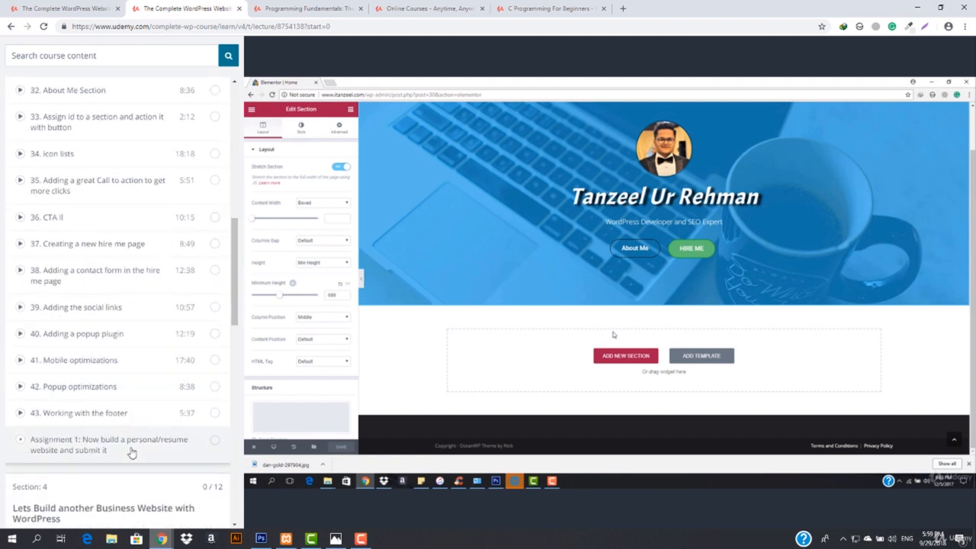
scroll(132, 452, up, 1)
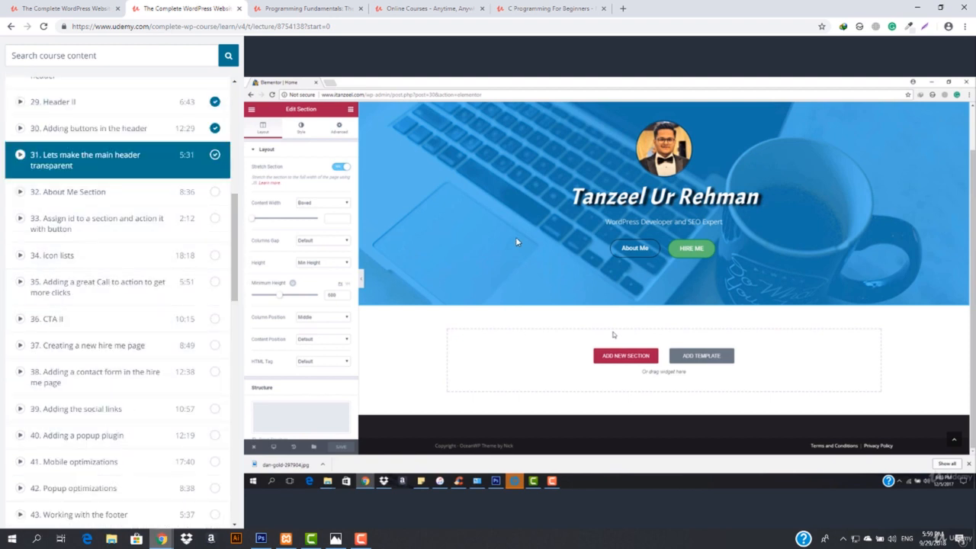
mouse_move(537, 283)
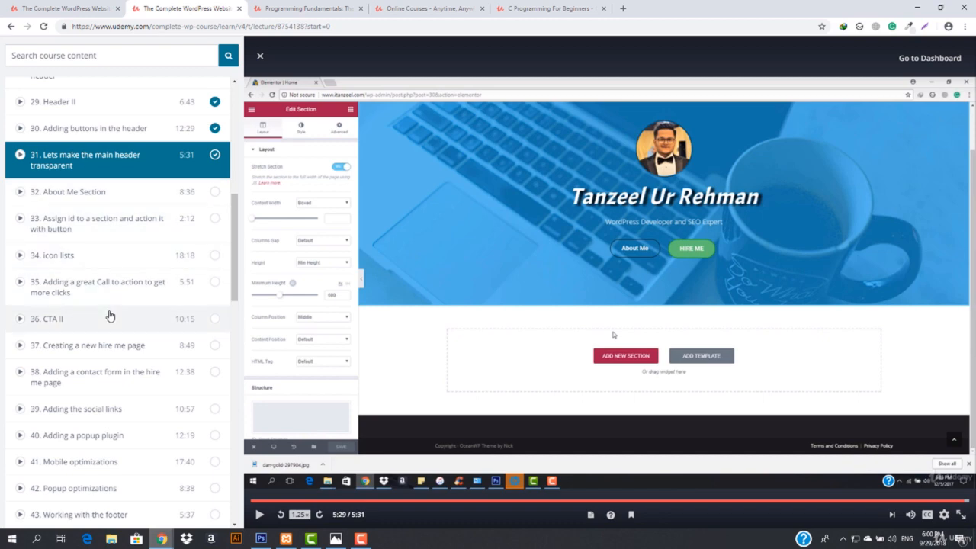
scroll(109, 316, down, 4)
scroll(138, 305, up, 3)
scroll(157, 293, up, 2)
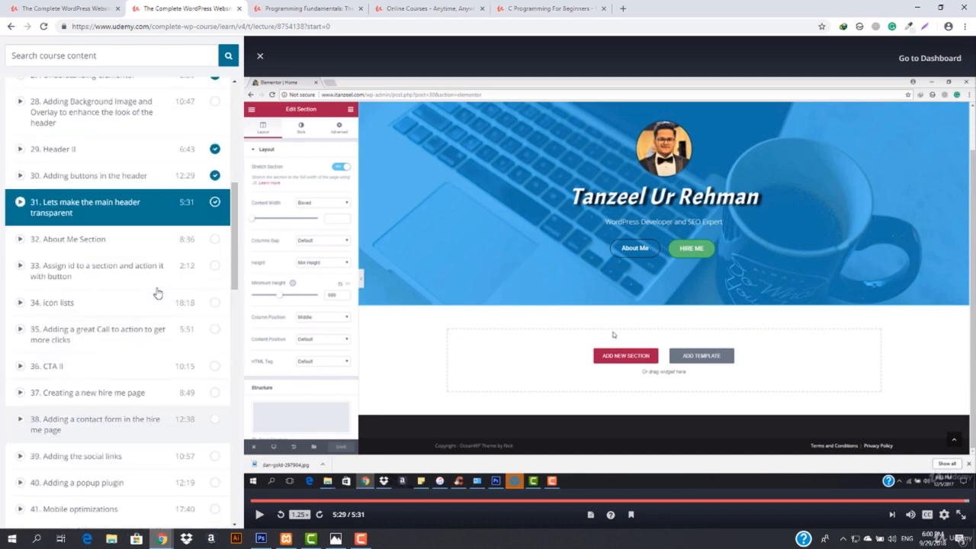